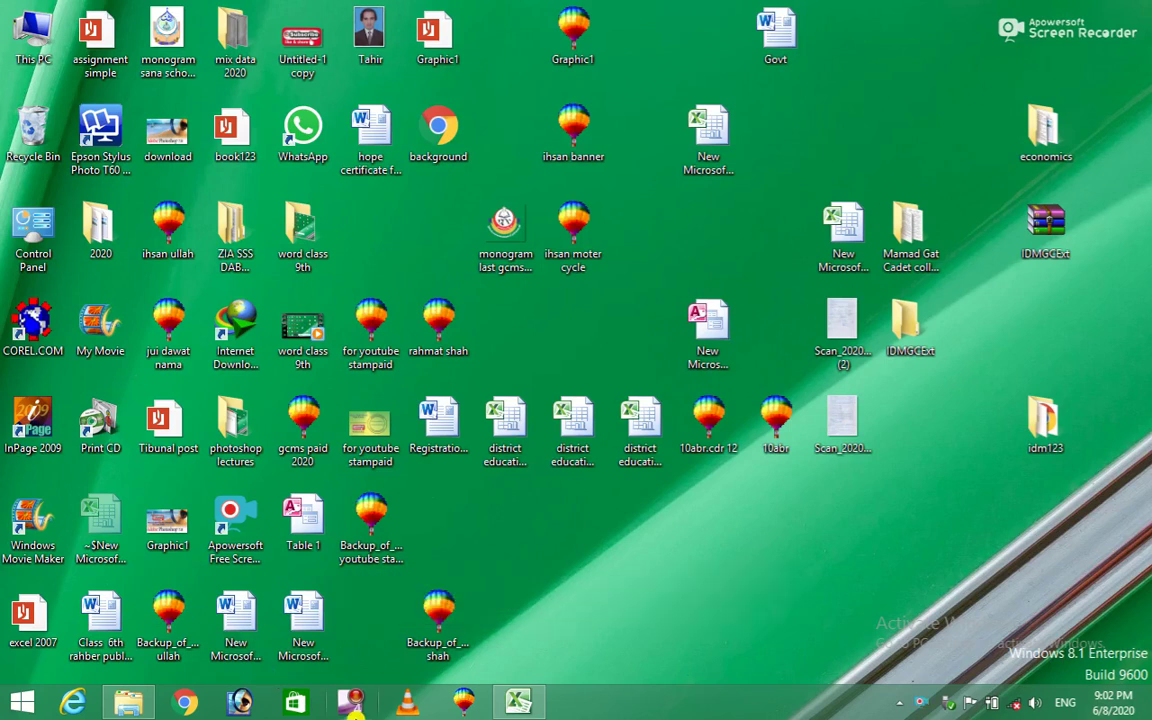
- Bring the Excel workbook with the country table and six blue boxes to the front
{"action": "left_click", "coordinate": [533, 705]}
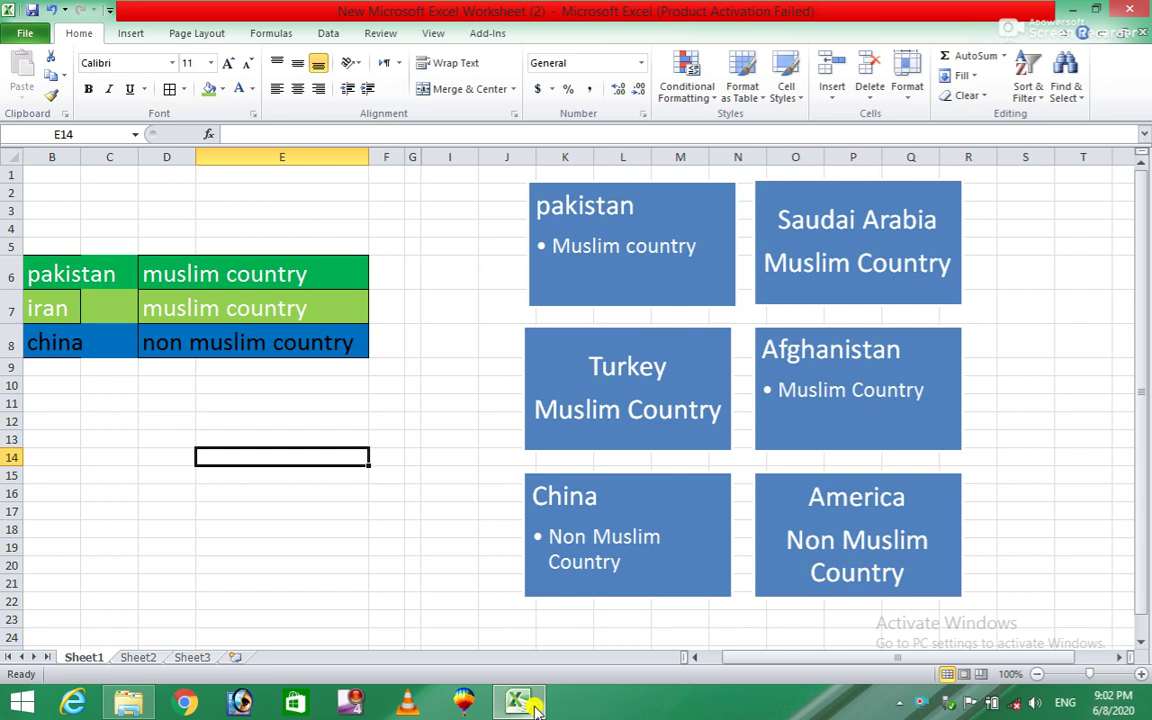
- Open the Choose a SmartArt Graphic gallery from the Insert ribbon
{"action": "left_click", "coordinate": [124, 33]}
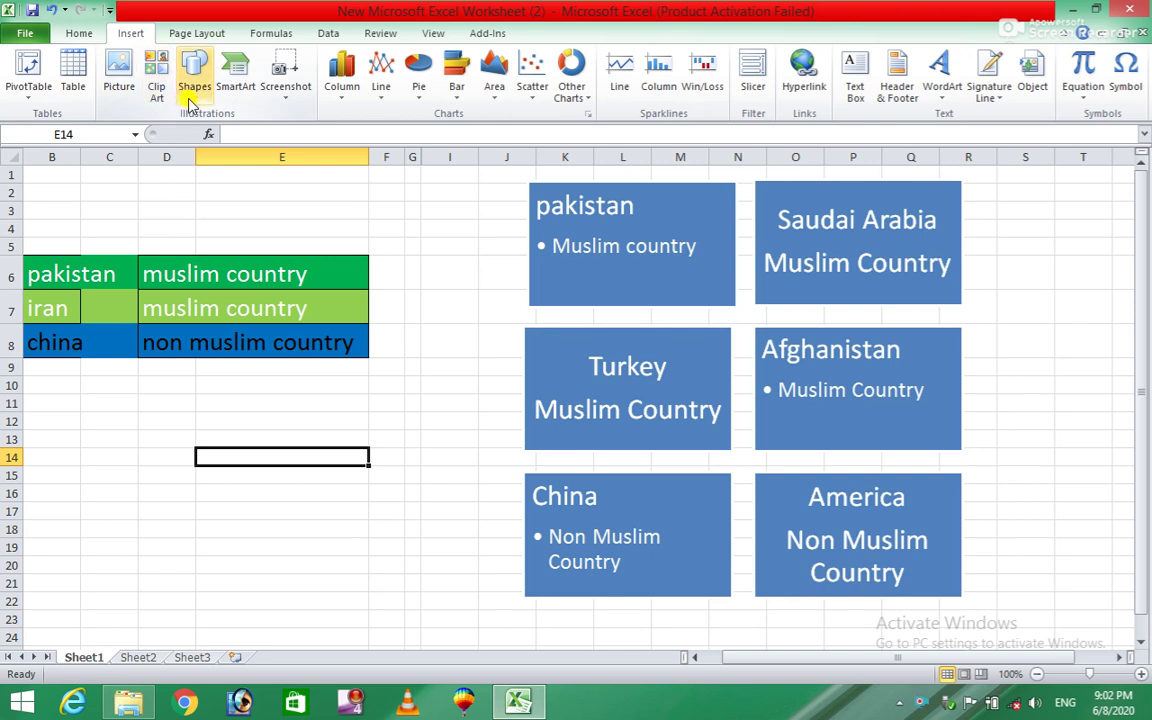
{"action": "left_click", "coordinate": [238, 72]}
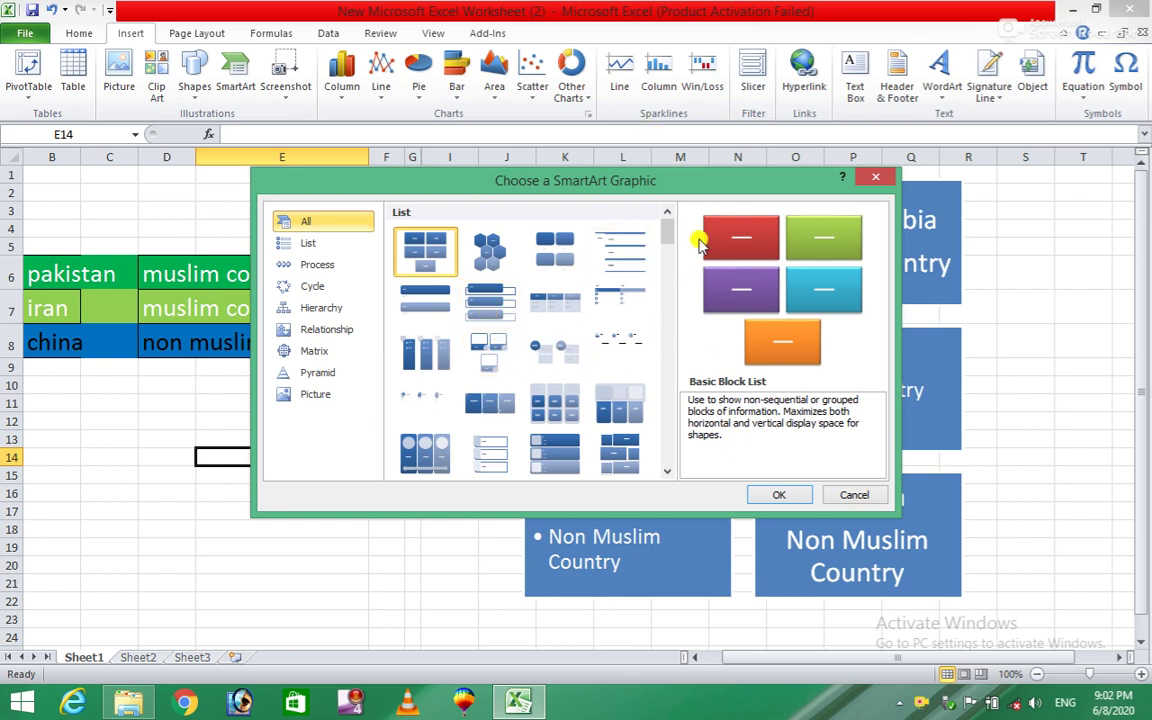
- Insert a Vertical Chevron List SmartArt with three empty chevron rows
{"action": "mouse_move", "coordinate": [668, 236]}
{"action": "left_mouse_down"}
{"action": "mouse_move", "coordinate": [685, 432]}
{"action": "mouse_move", "coordinate": [686, 365]}
{"action": "mouse_move", "coordinate": [709, 296]}
{"action": "mouse_move", "coordinate": [694, 298]}
{"action": "left_mouse_up"}
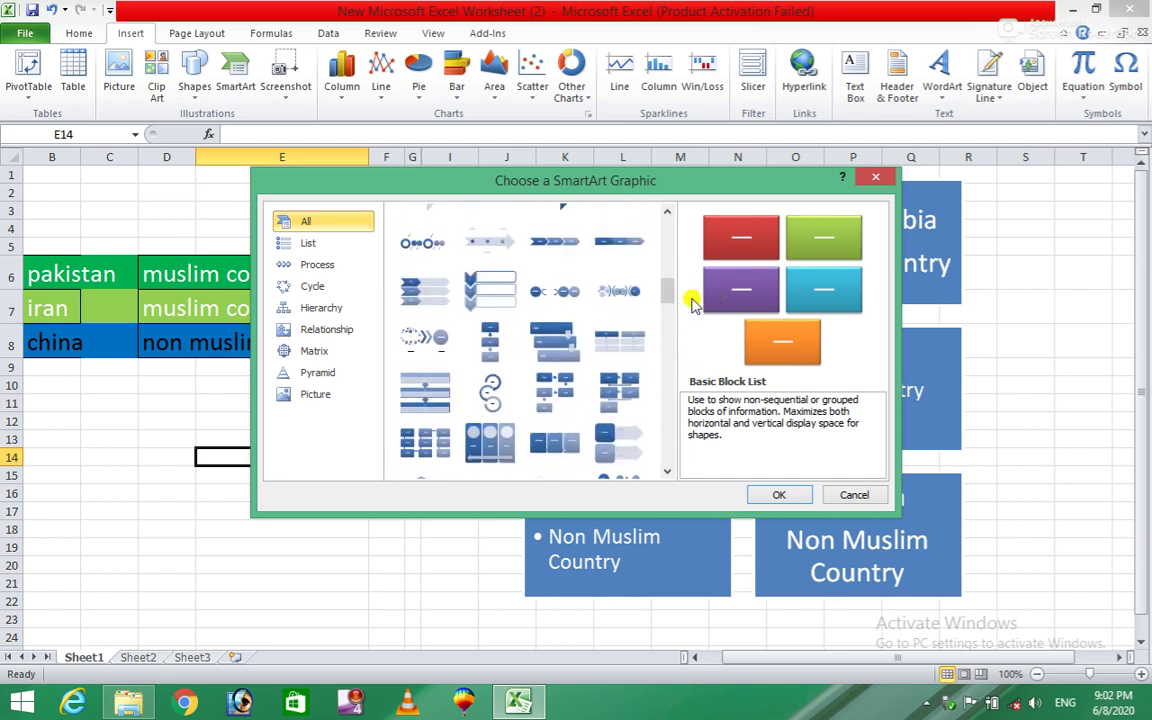
{"action": "left_click", "coordinate": [468, 304]}
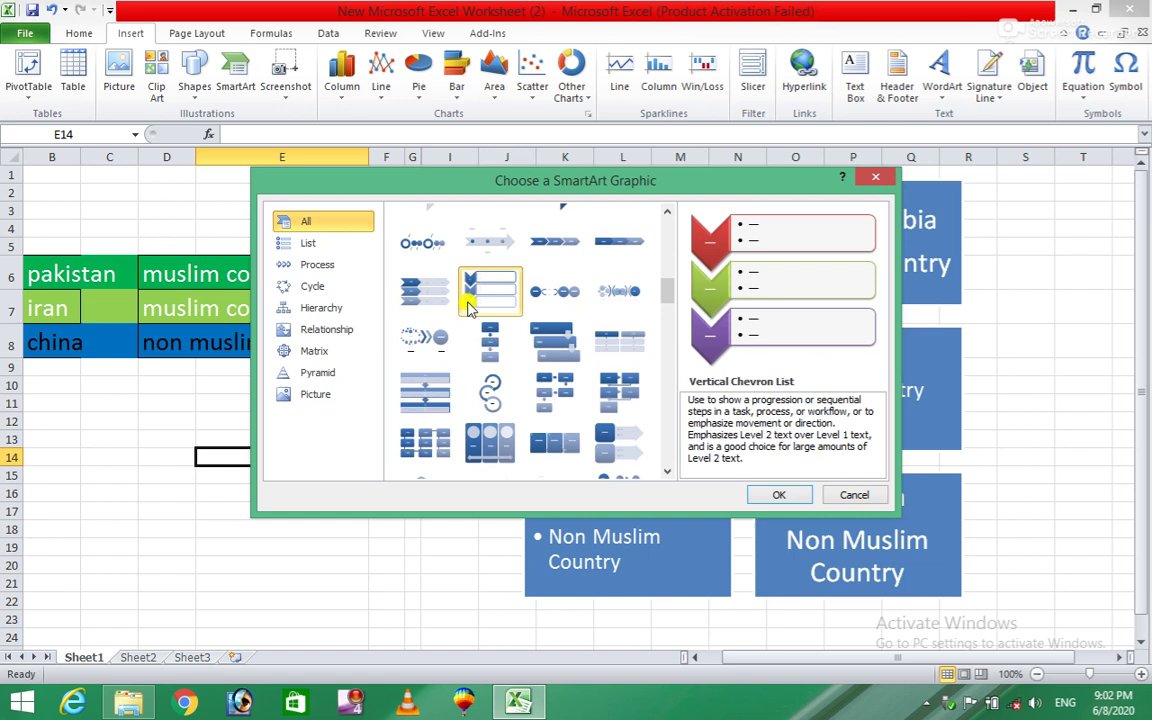
{"action": "left_click", "coordinate": [777, 497]}
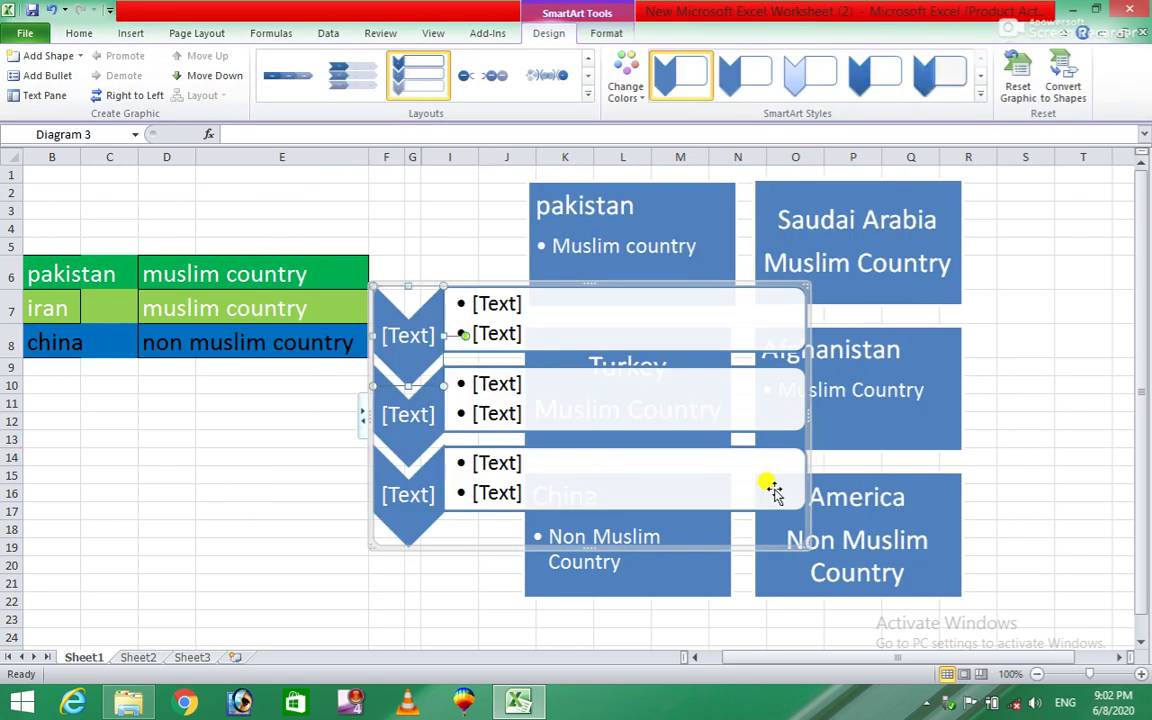
- Label the top chevron Pakistan with bullets muslim country and urdu
{"action": "left_click", "coordinate": [406, 326]}
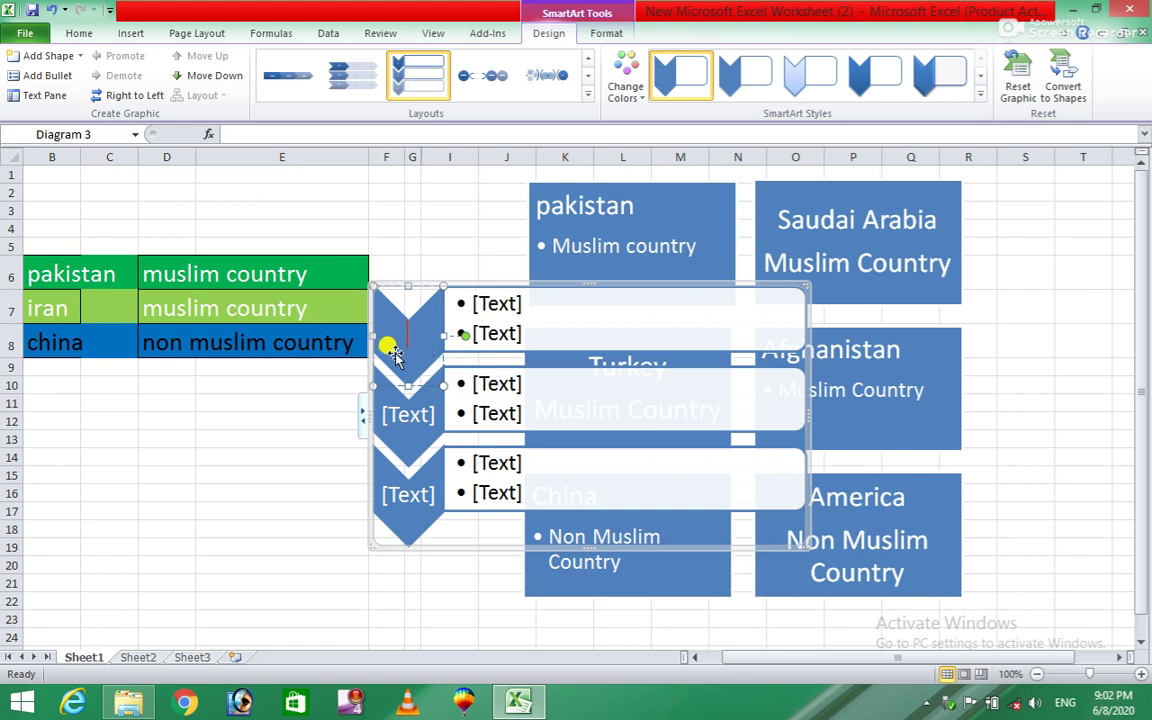
{"action": "type", "text": "Pakistan"}
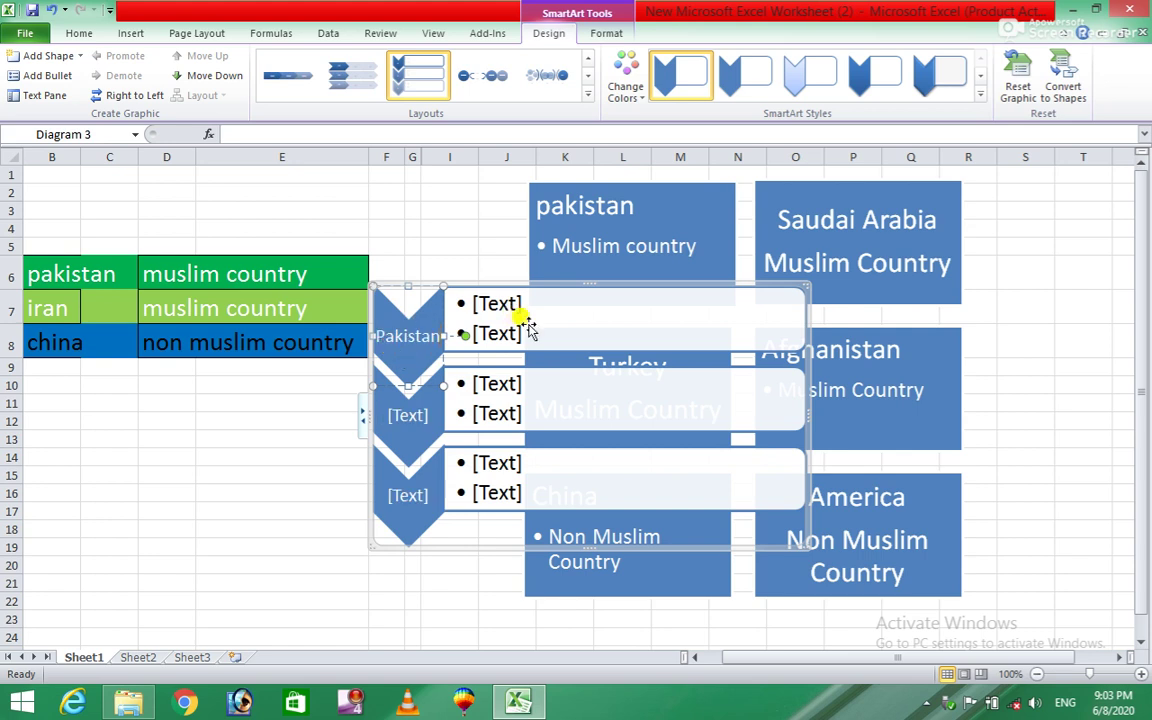
{"action": "left_click", "coordinate": [498, 300]}
{"action": "left_click", "coordinate": [503, 300]}
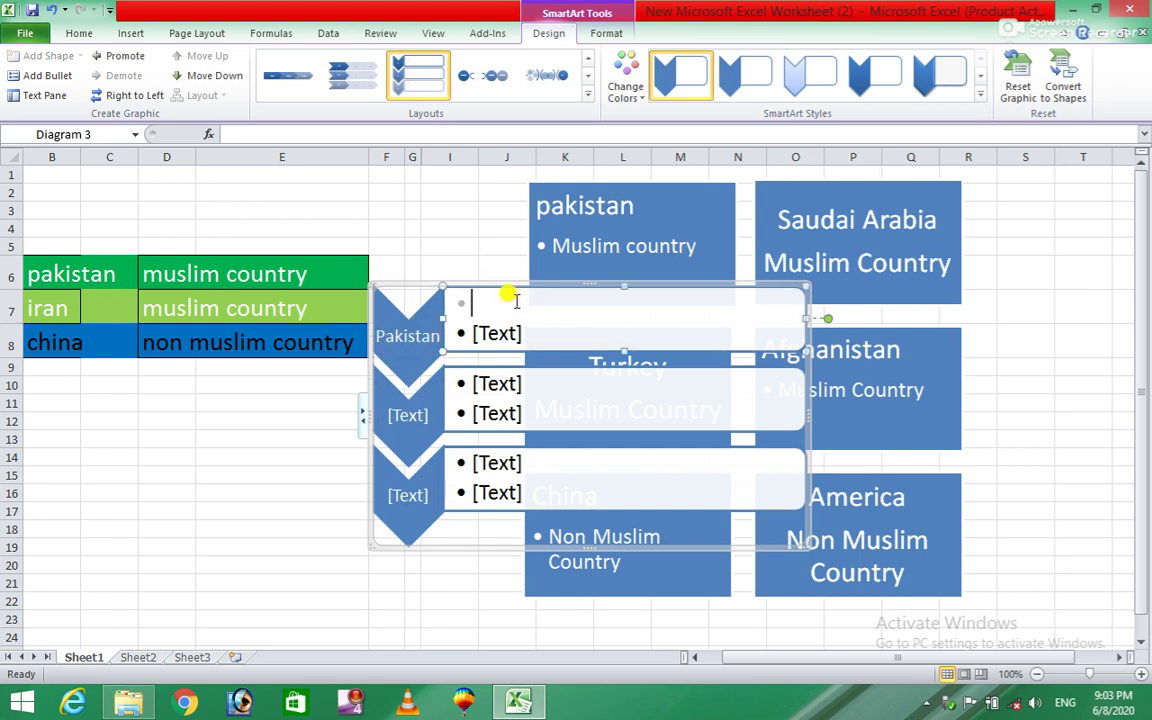
{"action": "type", "text": "muslim country"}
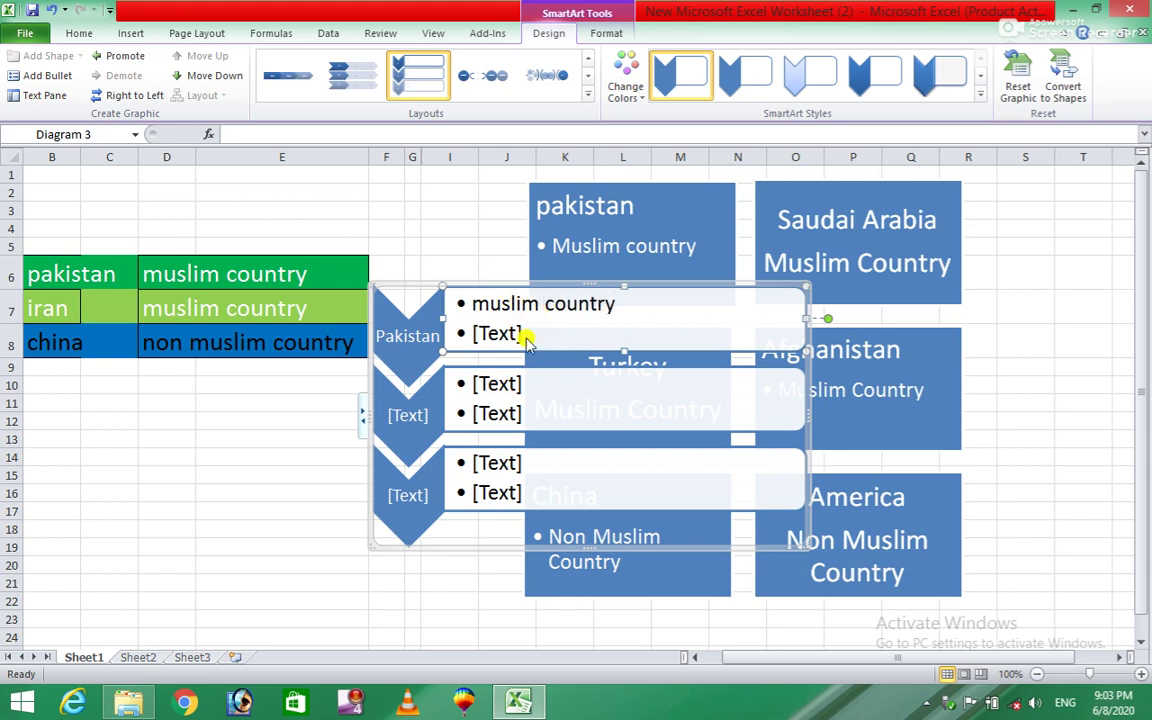
{"action": "left_click", "coordinate": [525, 339]}
{"action": "type", "text": "urdu"}
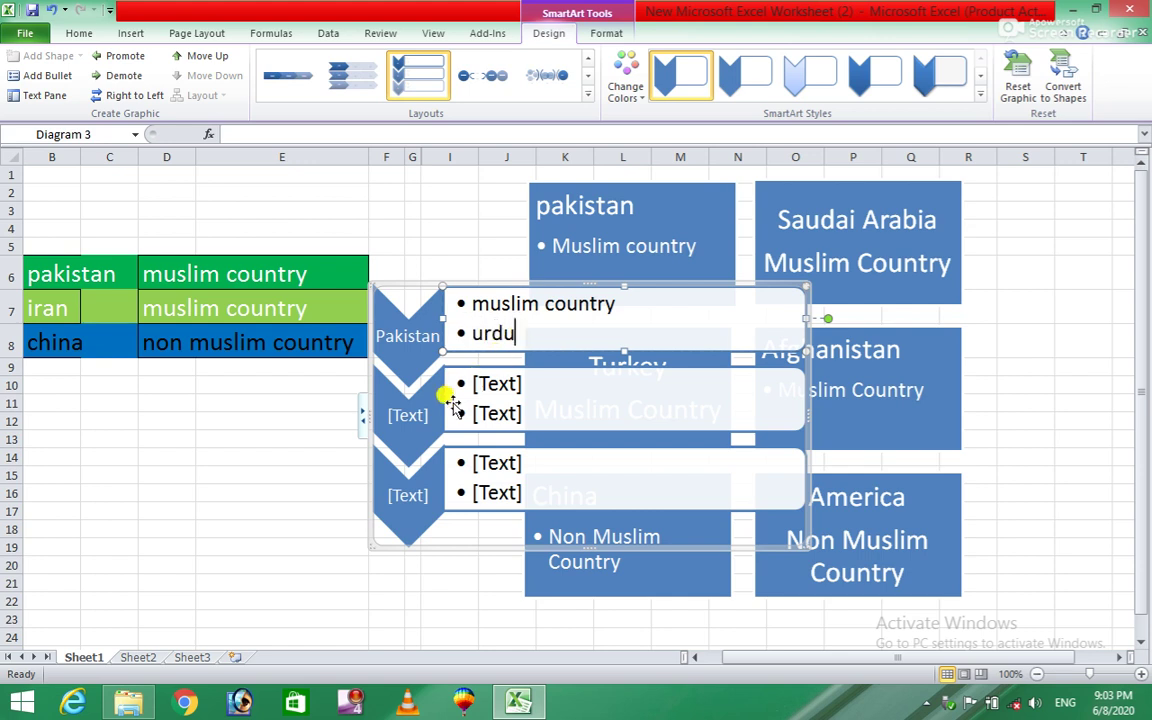
- Label the second chevron saudi arabia with bullets muslim country and arbic
{"action": "left_click", "coordinate": [418, 415]}
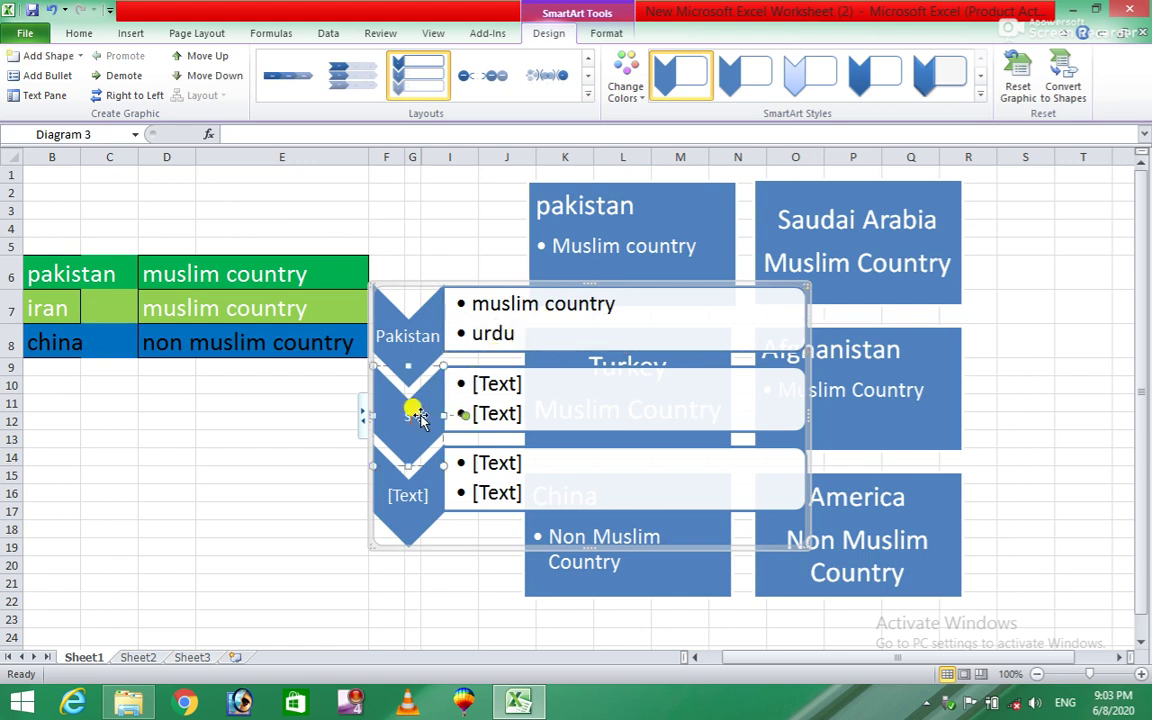
{"action": "type", "text": "Saud"}
{"action": "type", "text": "i arabia"}
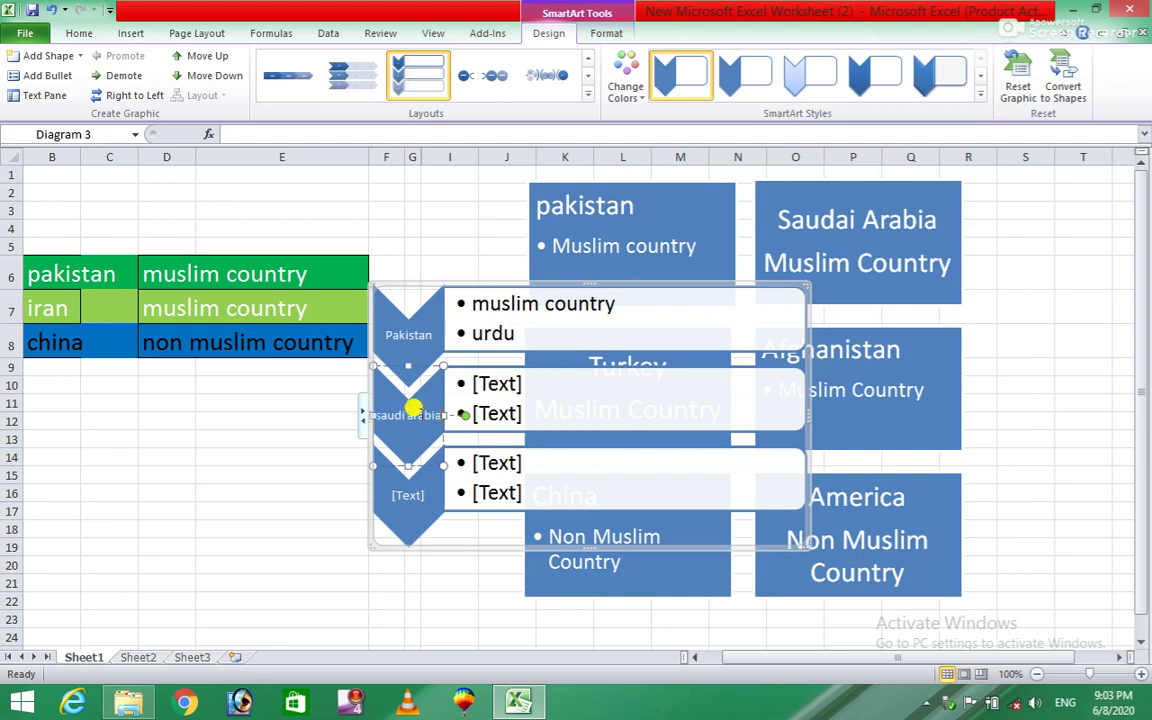
{"action": "left_click", "coordinate": [522, 386]}
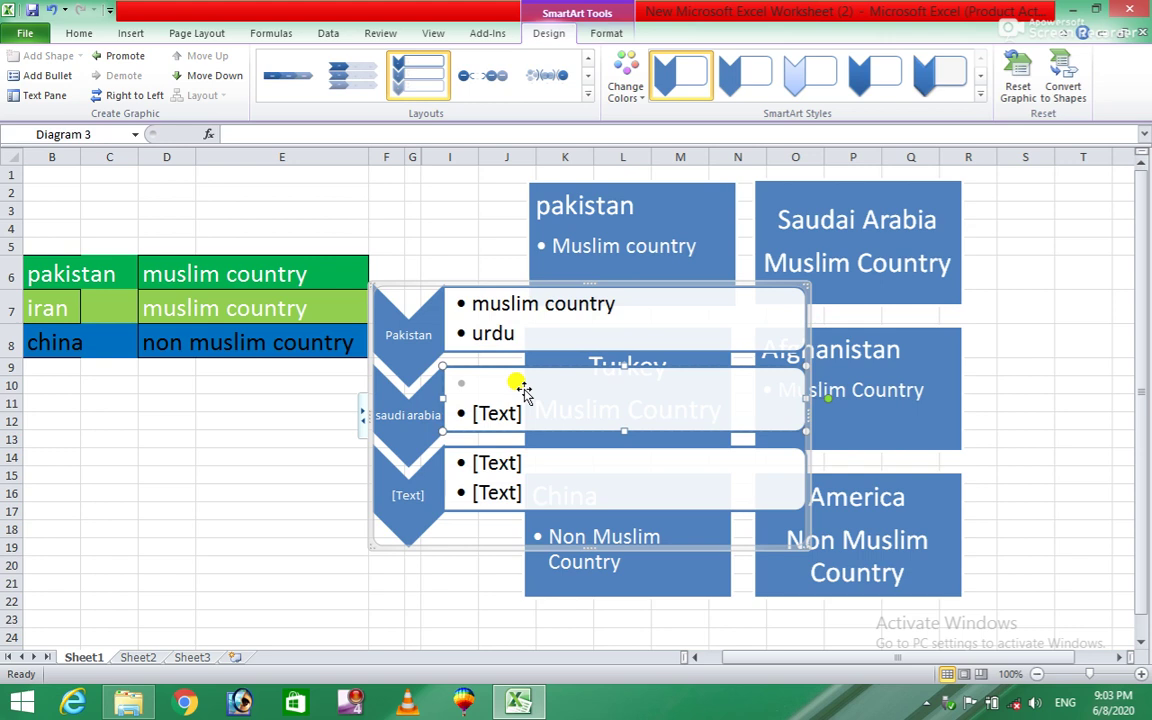
{"action": "type", "text": "muslim country"}
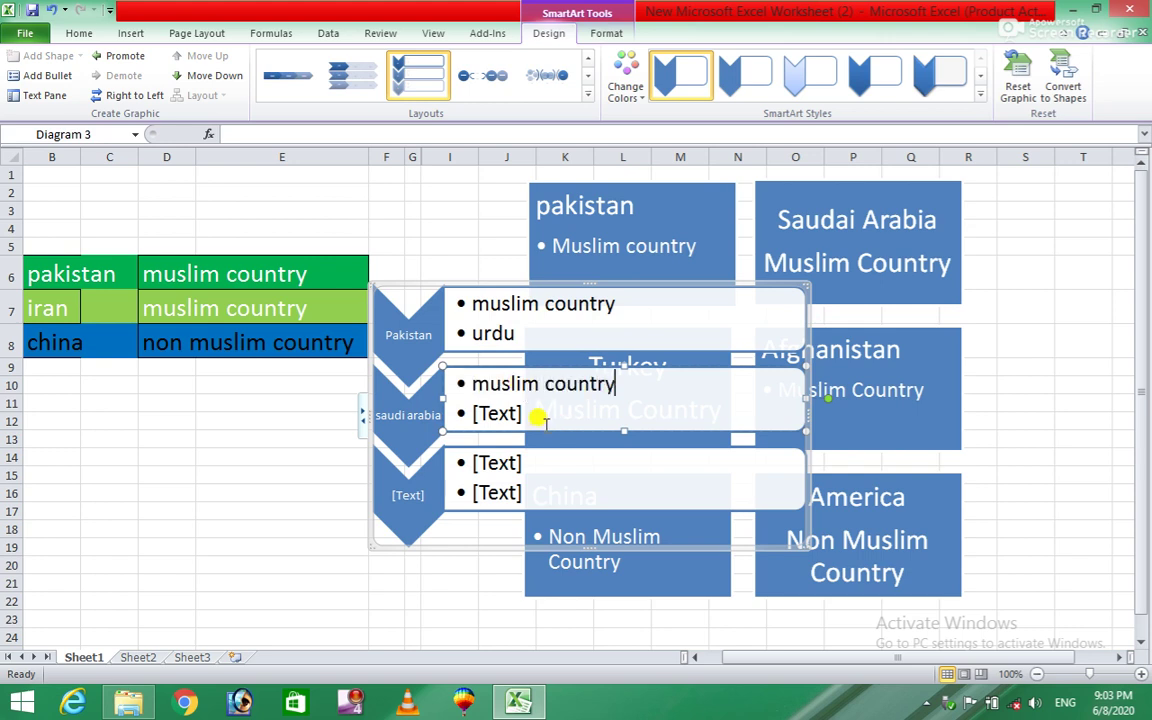
{"action": "left_click", "coordinate": [522, 411]}
{"action": "type", "text": "arbic"}
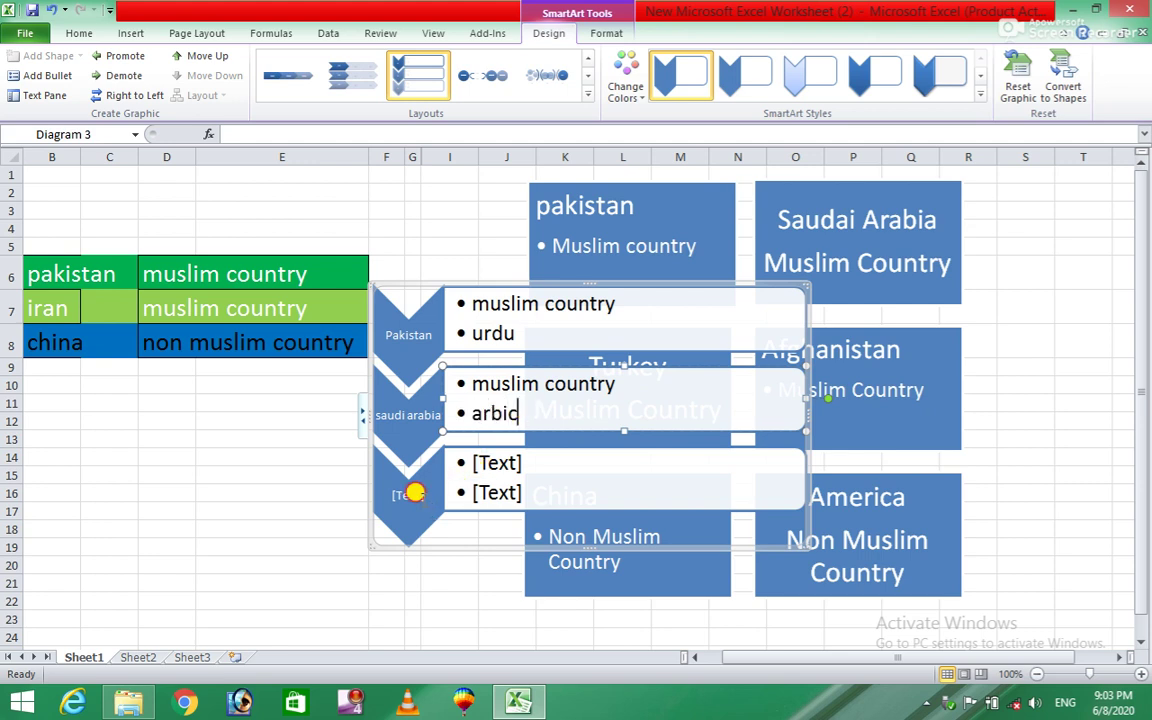
- Label the third chevron afghanistan with bullets muslim country and pushto, correcting pashto
{"action": "left_click", "coordinate": [415, 494]}
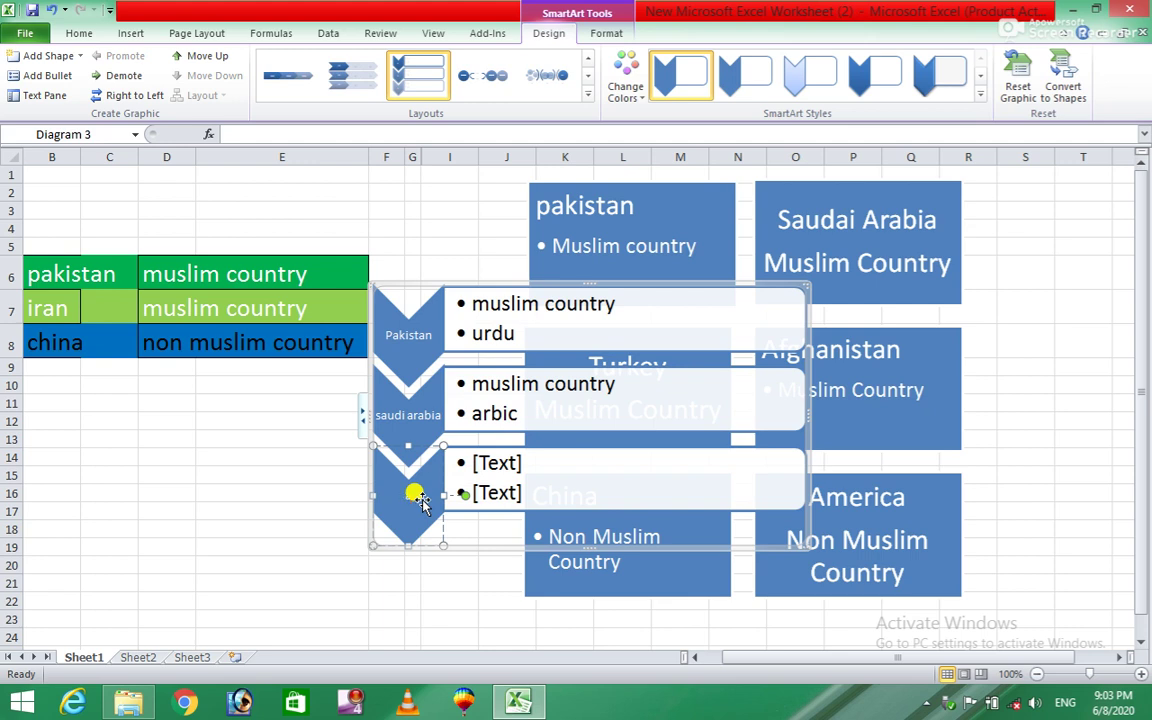
{"action": "type", "text": "afghanistan"}
{"action": "left_click", "coordinate": [515, 460]}
{"action": "type", "text": "mu"}
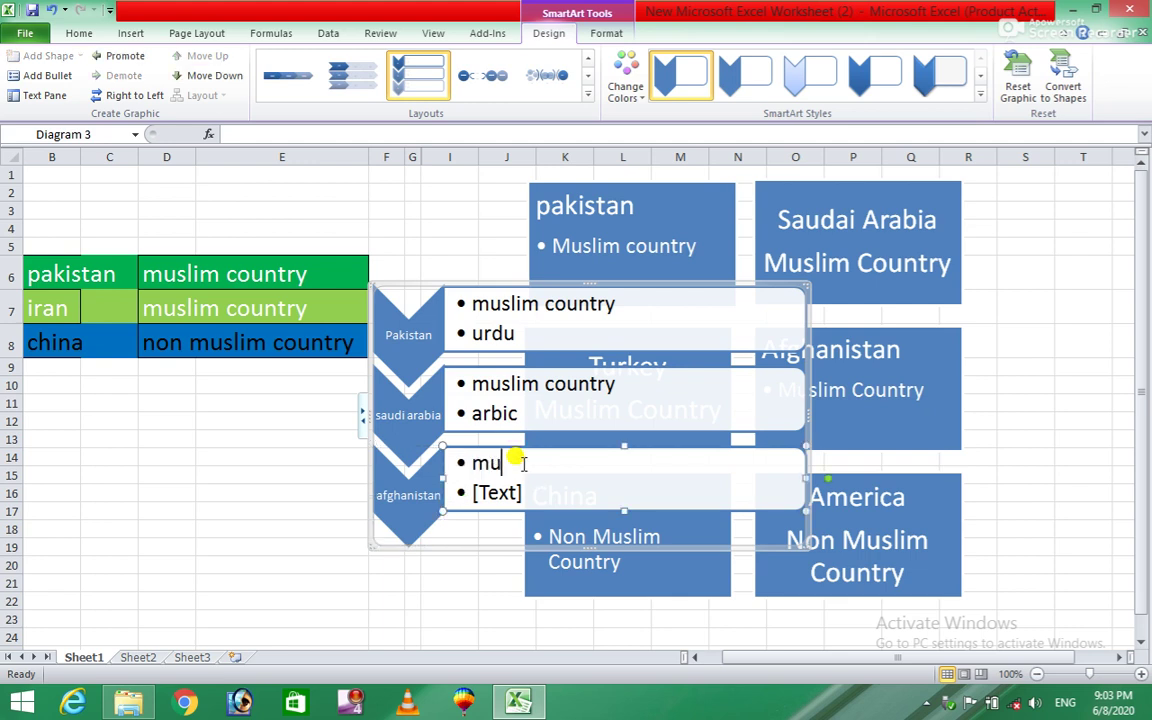
{"action": "type", "text": "slim cour"}
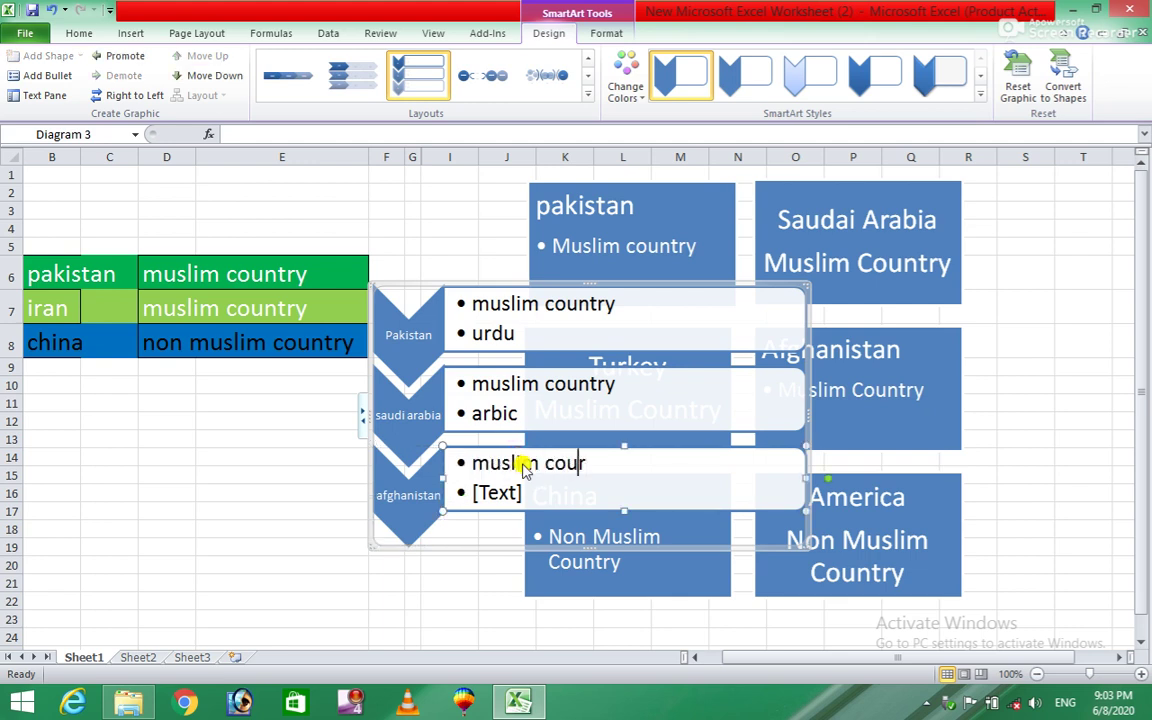
{"action": "key", "text": "BackSpace"}
{"action": "type", "text": "ntry"}
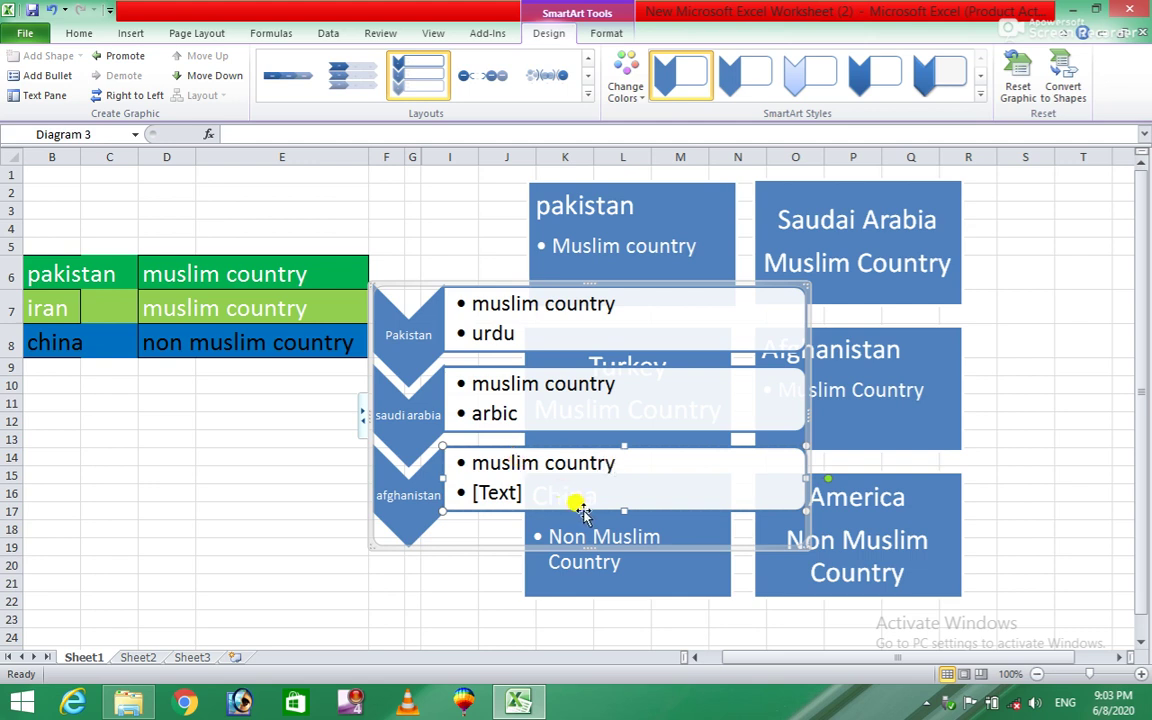
{"action": "left_click", "coordinate": [522, 491]}
{"action": "type", "text": "pashto"}
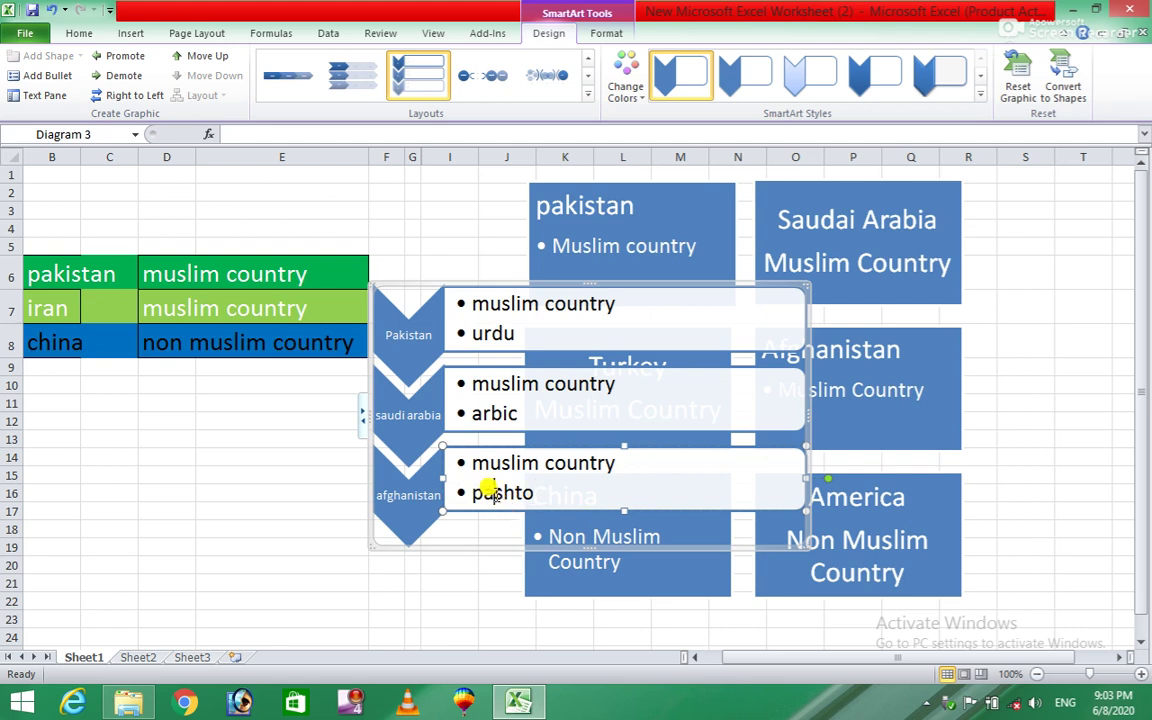
{"action": "left_click", "coordinate": [492, 493]}
{"action": "key", "text": "BackSpace"}
{"action": "type", "text": "u"}
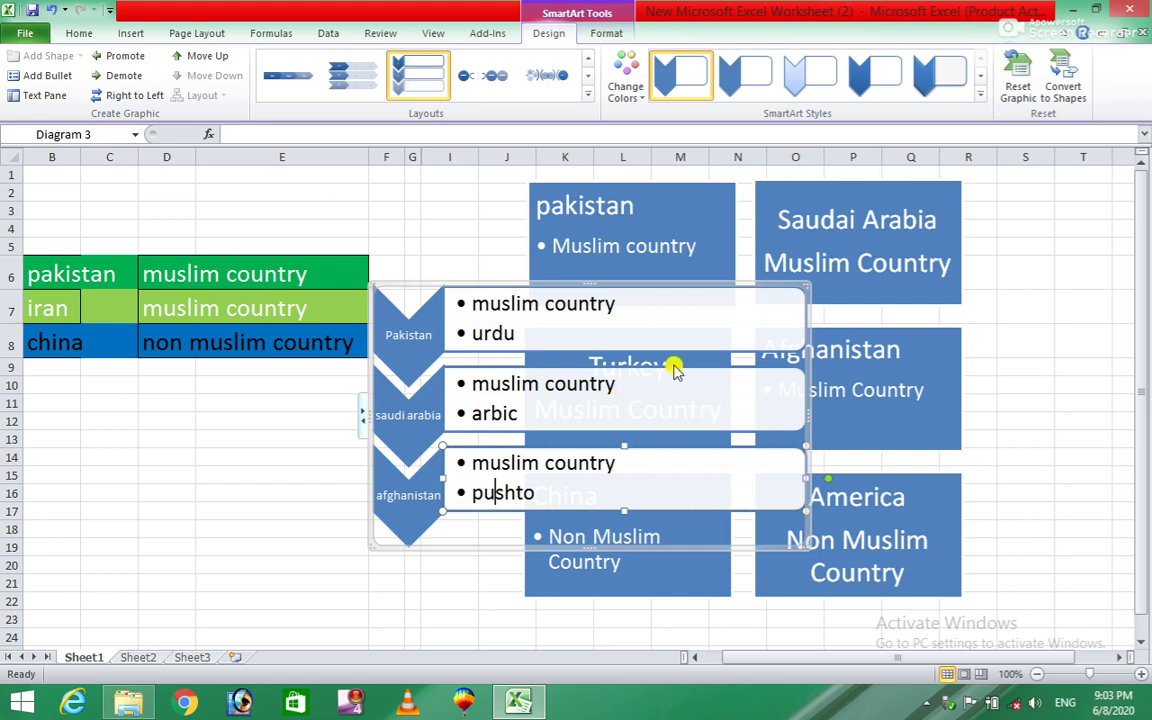
{"action": "left_click", "coordinate": [130, 33]}
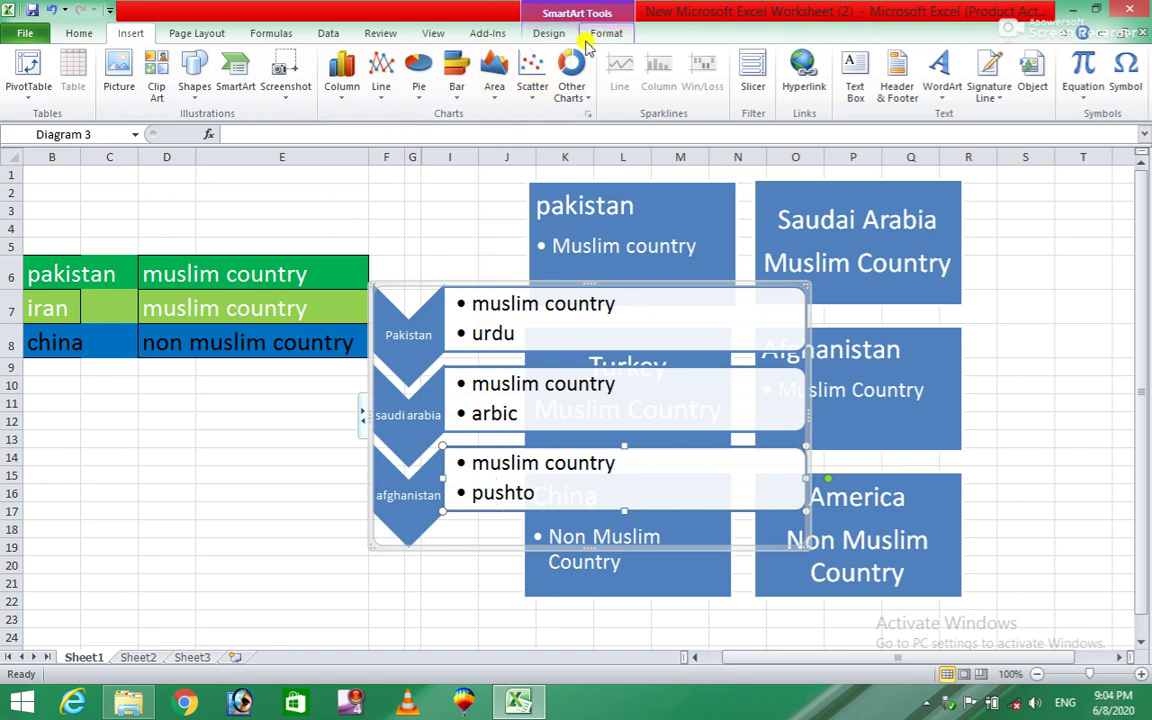
- Delete the older six-box diagram and select the chevron country diagram
{"action": "left_click", "coordinate": [543, 36]}
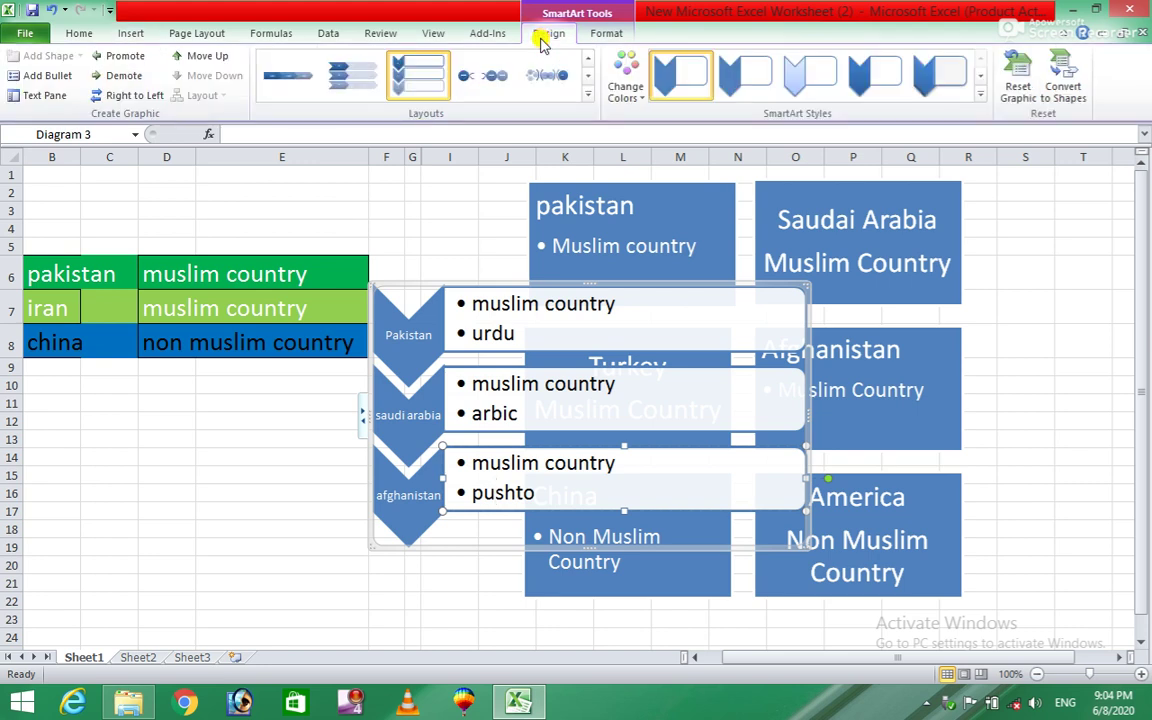
{"action": "left_click", "coordinate": [603, 36]}
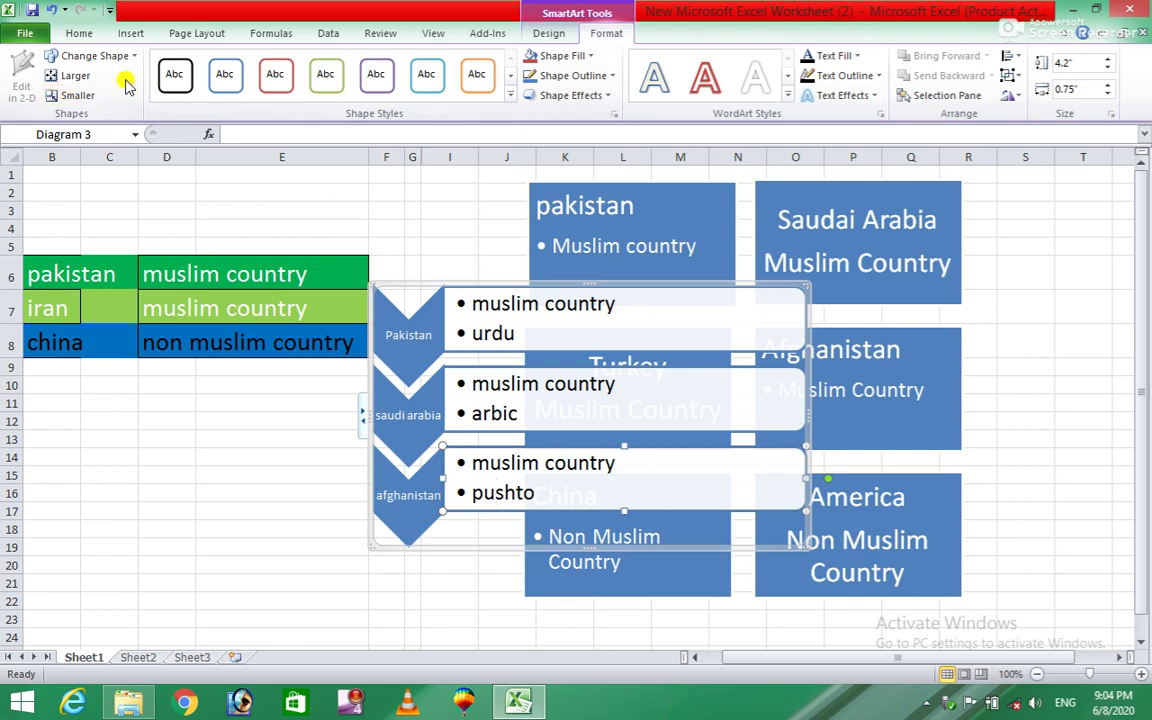
{"action": "left_click", "coordinate": [551, 34]}
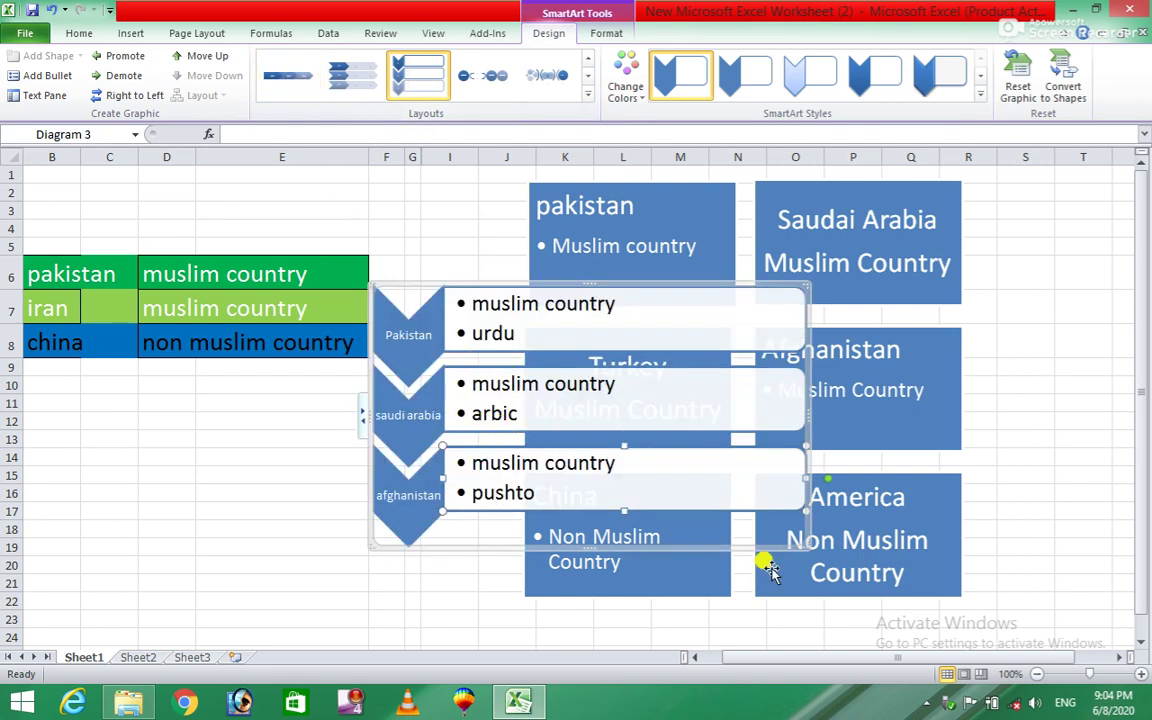
{"action": "left_click", "coordinate": [980, 545]}
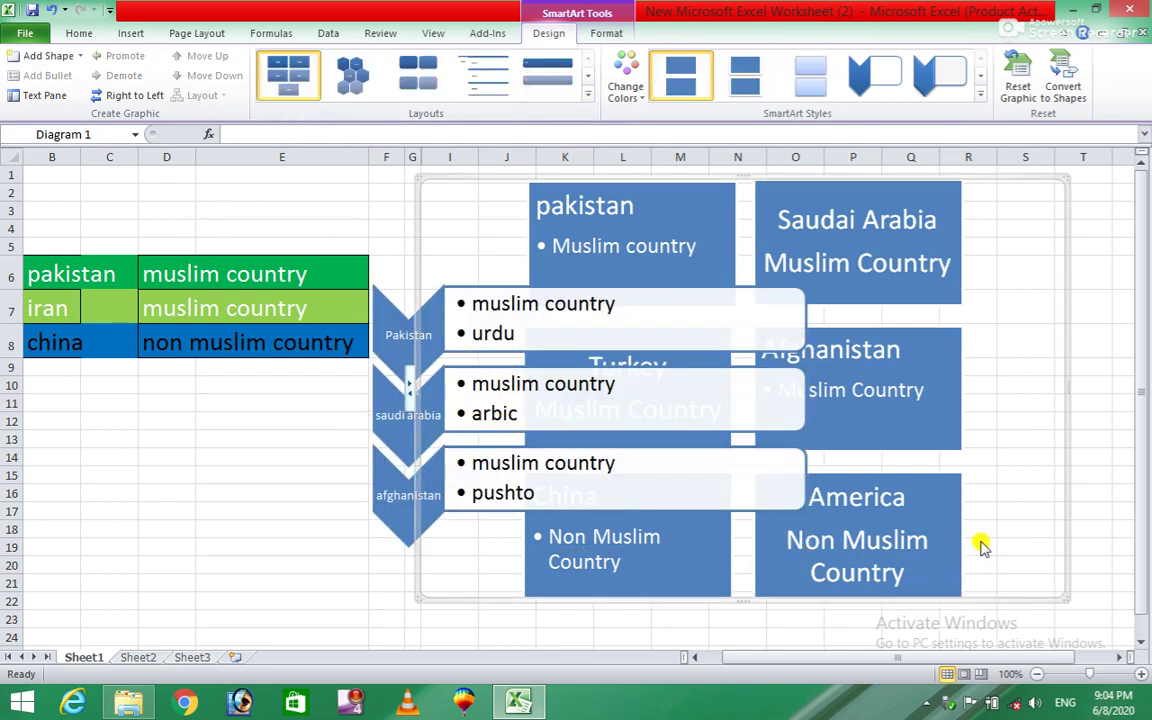
{"action": "key", "text": "Delete"}
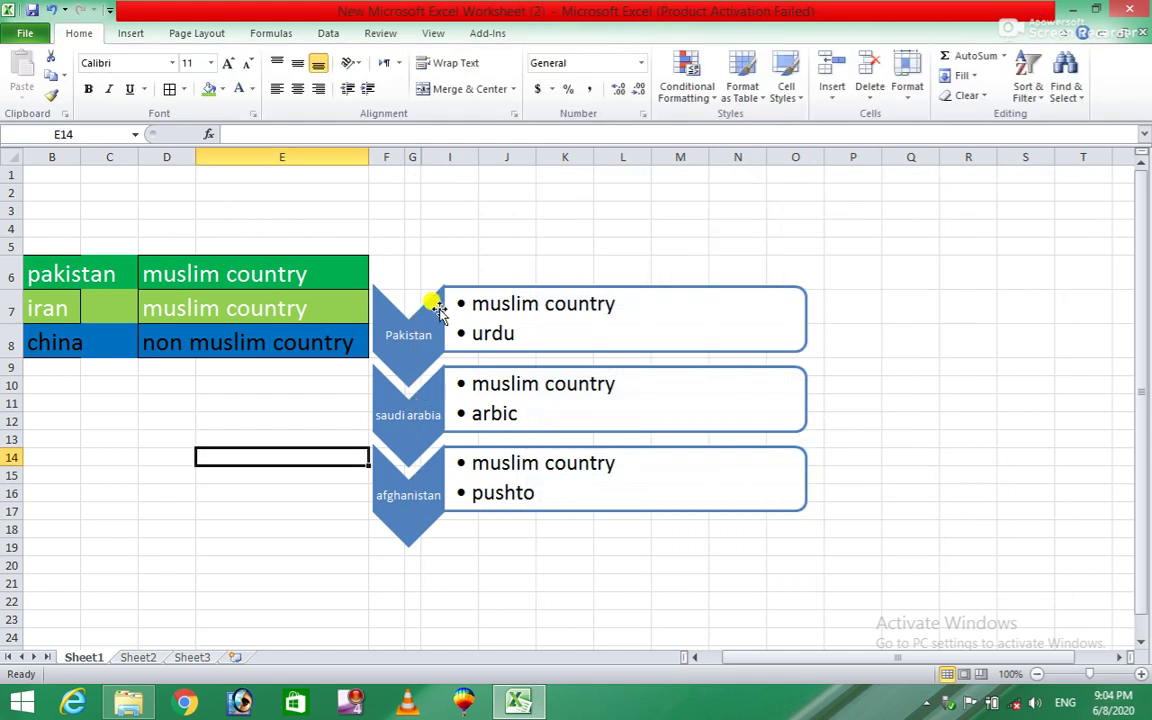
{"action": "left_click", "coordinate": [432, 302]}
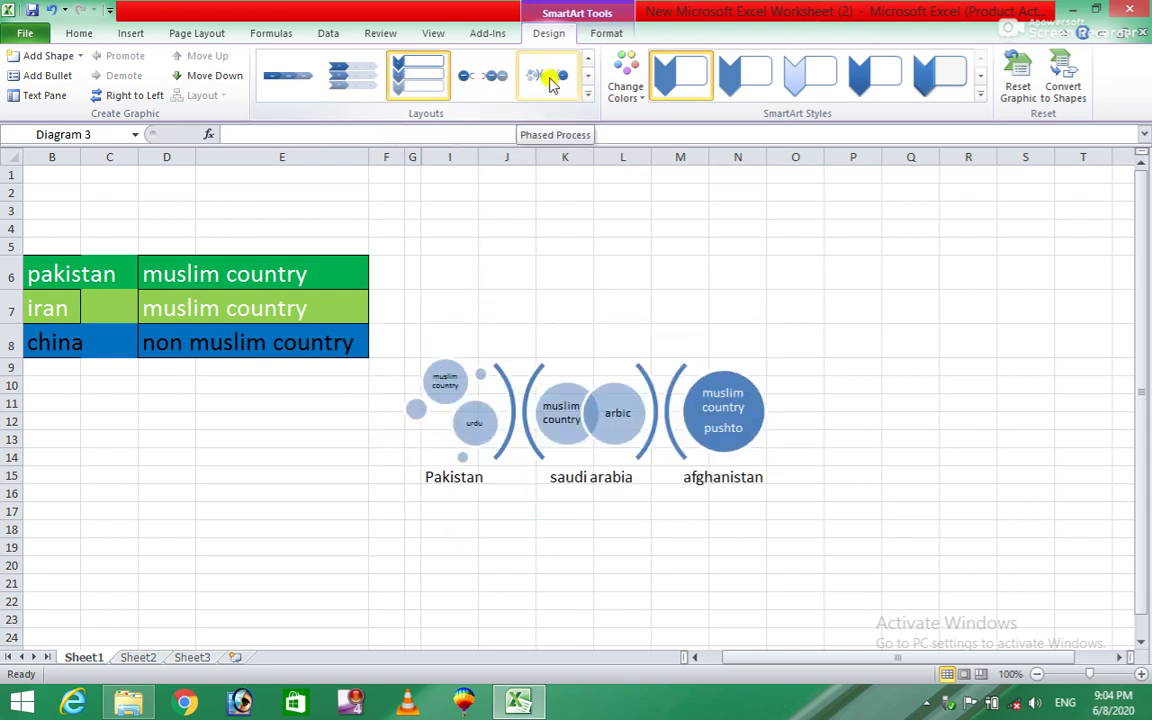
- Try opposing arrows, Circular Bending Process and Funnel layouts, widening the frame, then choose Gear
{"action": "left_click", "coordinate": [588, 94]}
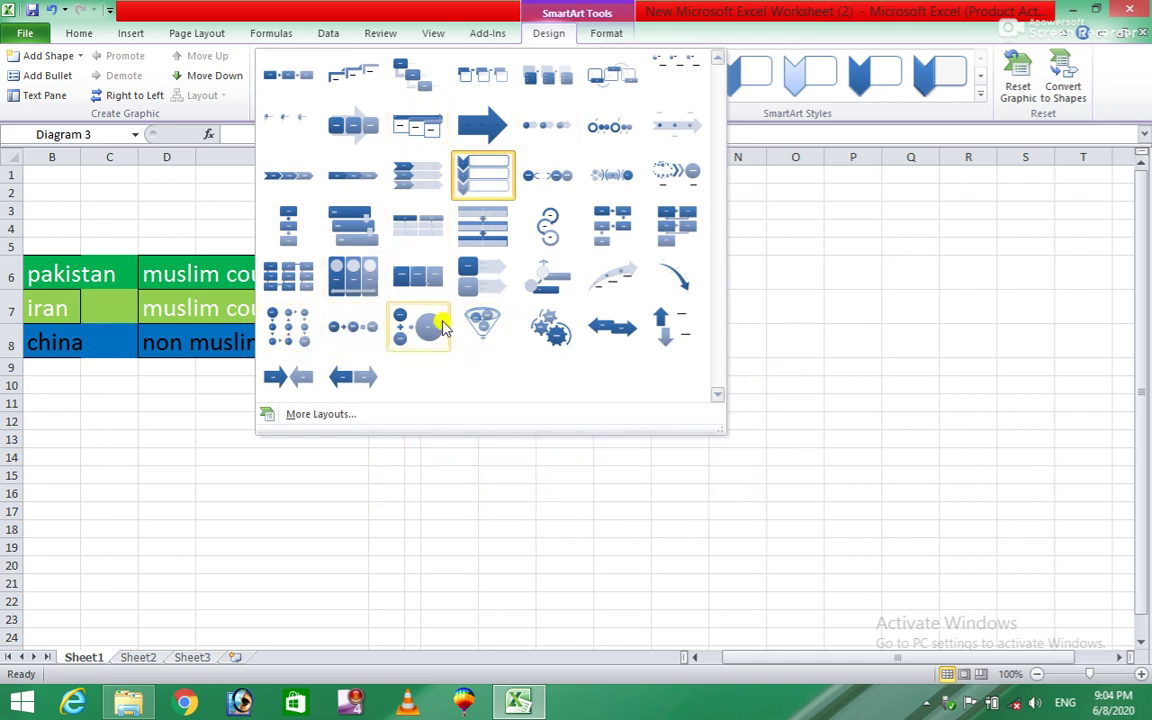
{"action": "left_click", "coordinate": [621, 323]}
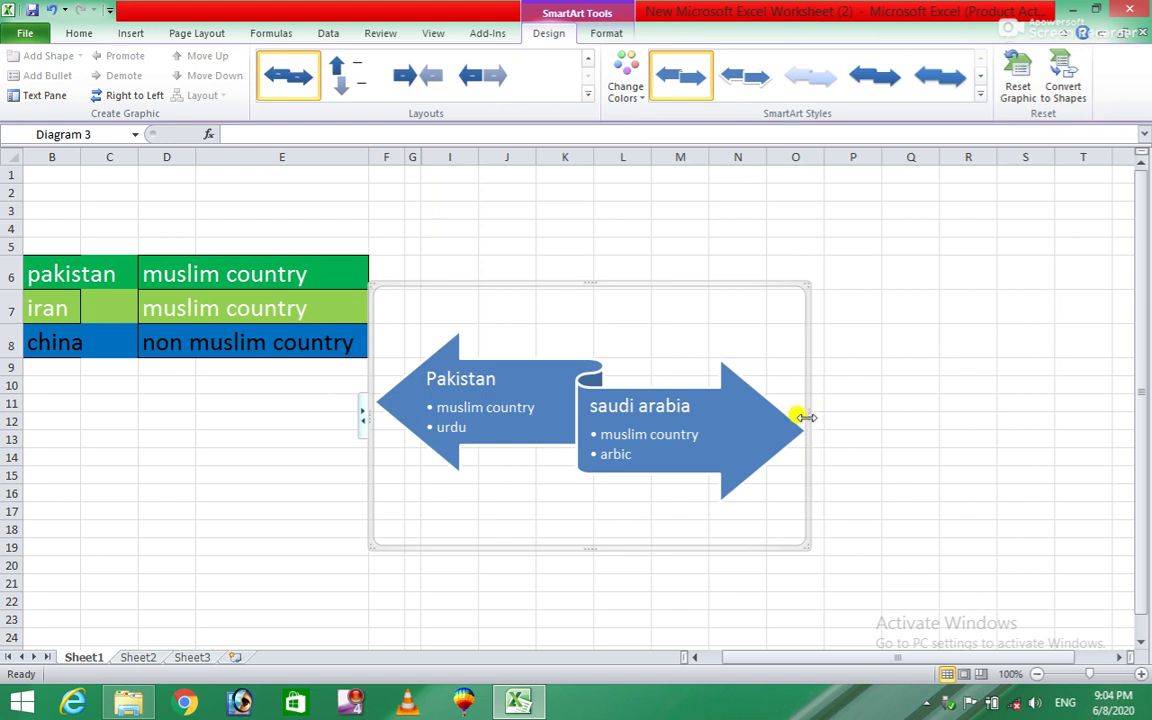
{"action": "left_click_drag", "start_coordinate": [807, 417], "coordinate": [889, 426]}
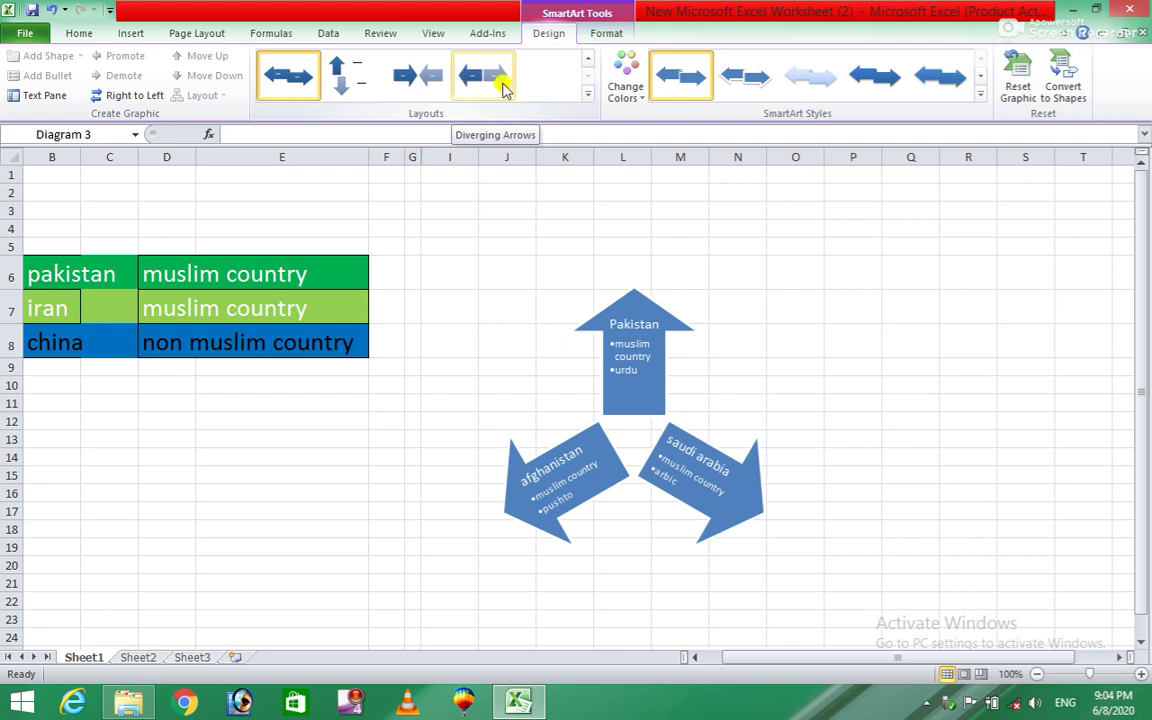
{"action": "left_click", "coordinate": [587, 93]}
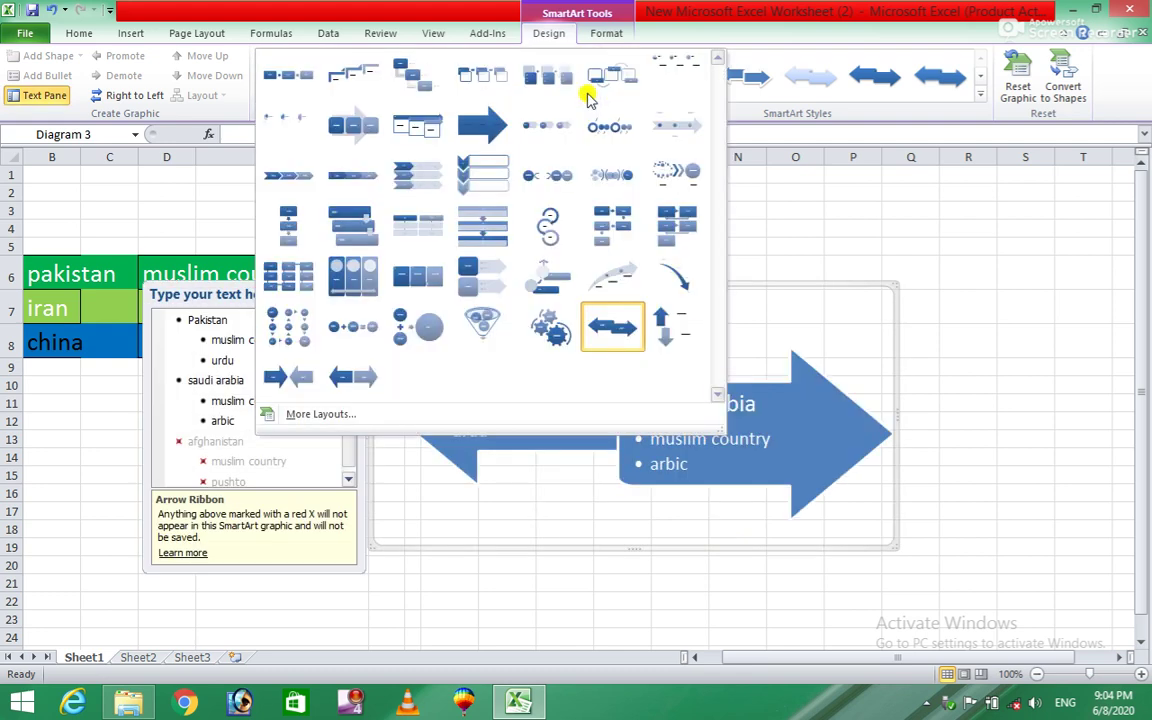
{"action": "left_click", "coordinate": [287, 340]}
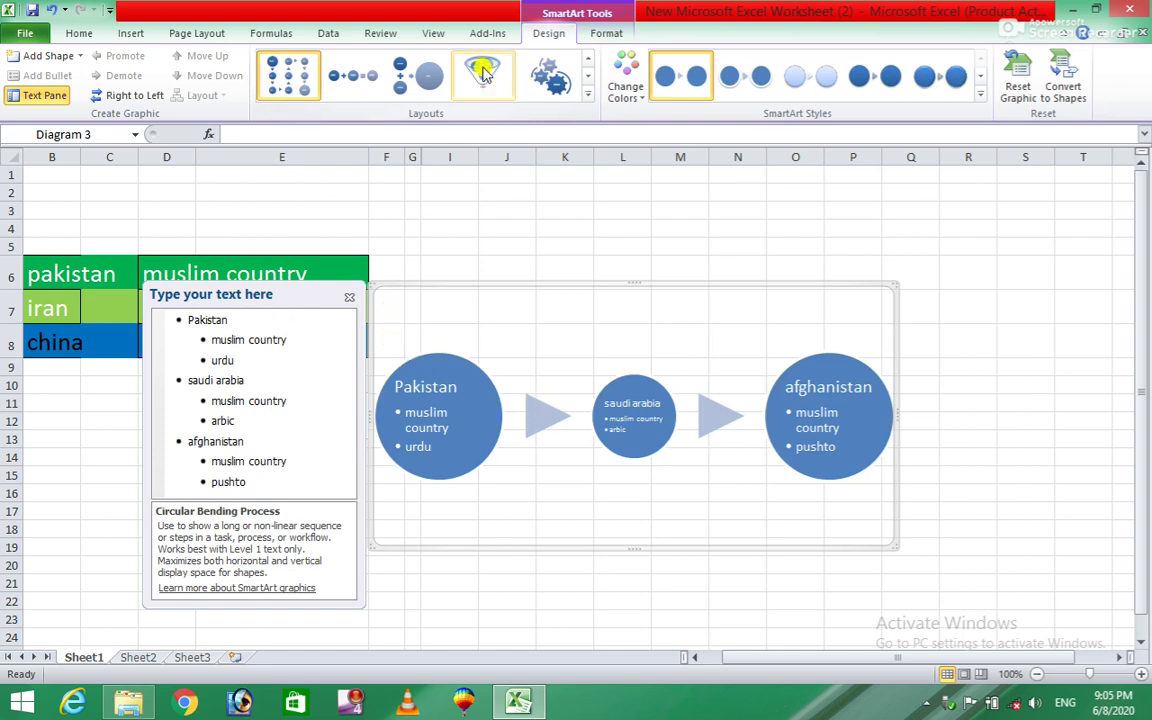
{"action": "left_click", "coordinate": [481, 72]}
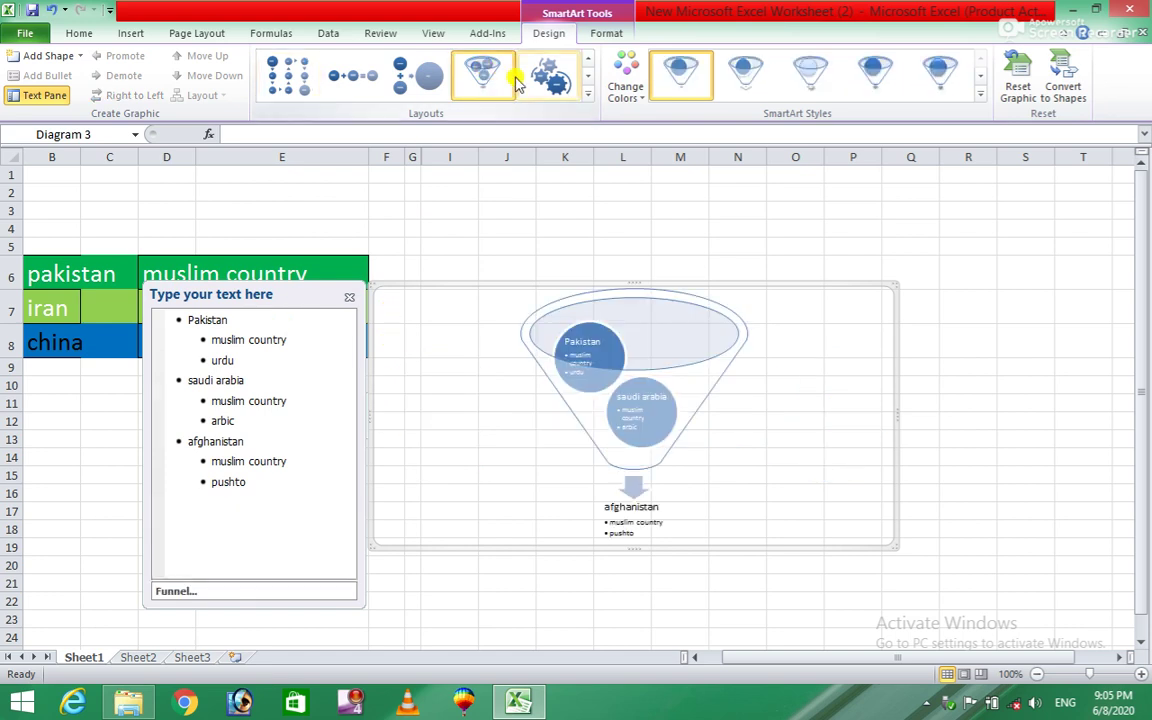
{"action": "left_click", "coordinate": [547, 80]}
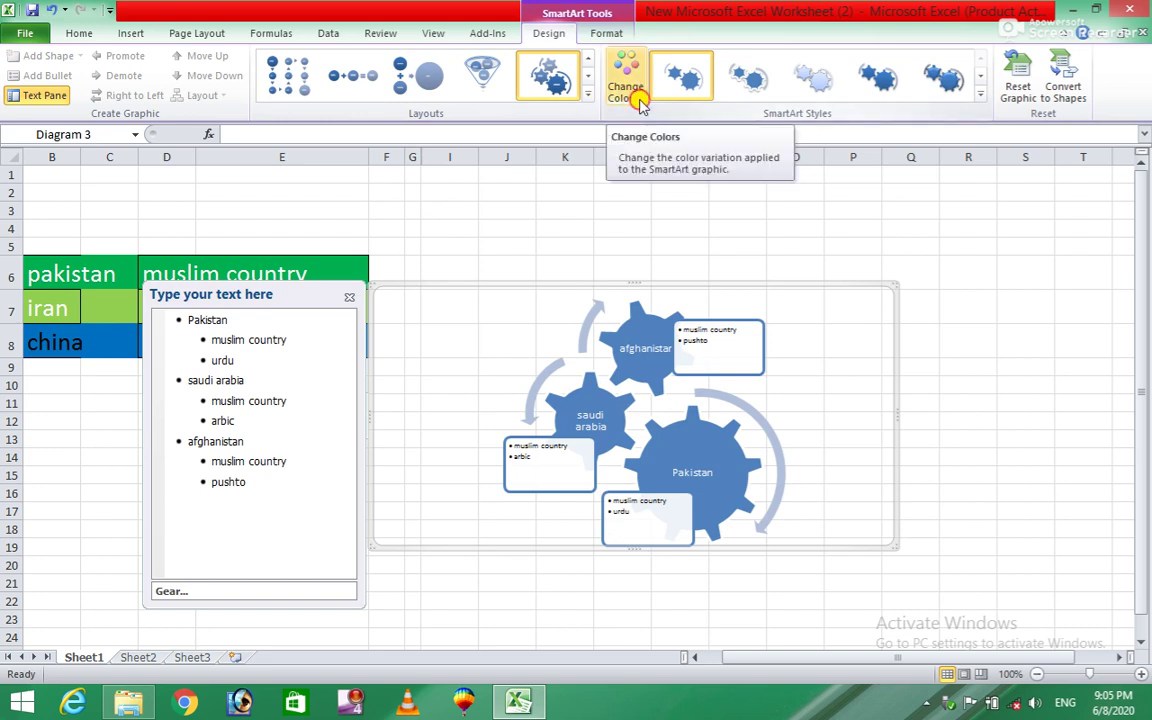
- Recolour the gear diagram with the Dark 1 Outline primary theme colour scheme
{"action": "left_click", "coordinate": [640, 103]}
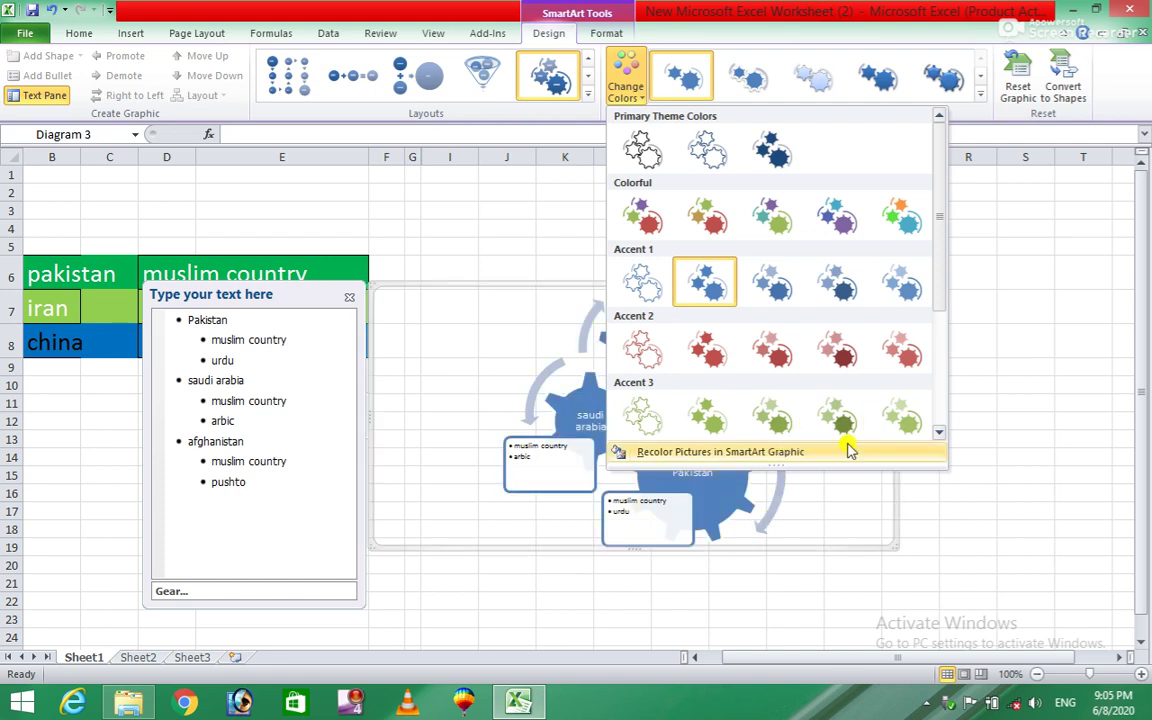
{"action": "left_click", "coordinate": [938, 432]}
{"action": "left_click", "coordinate": [938, 432]}
{"action": "left_click", "coordinate": [938, 432]}
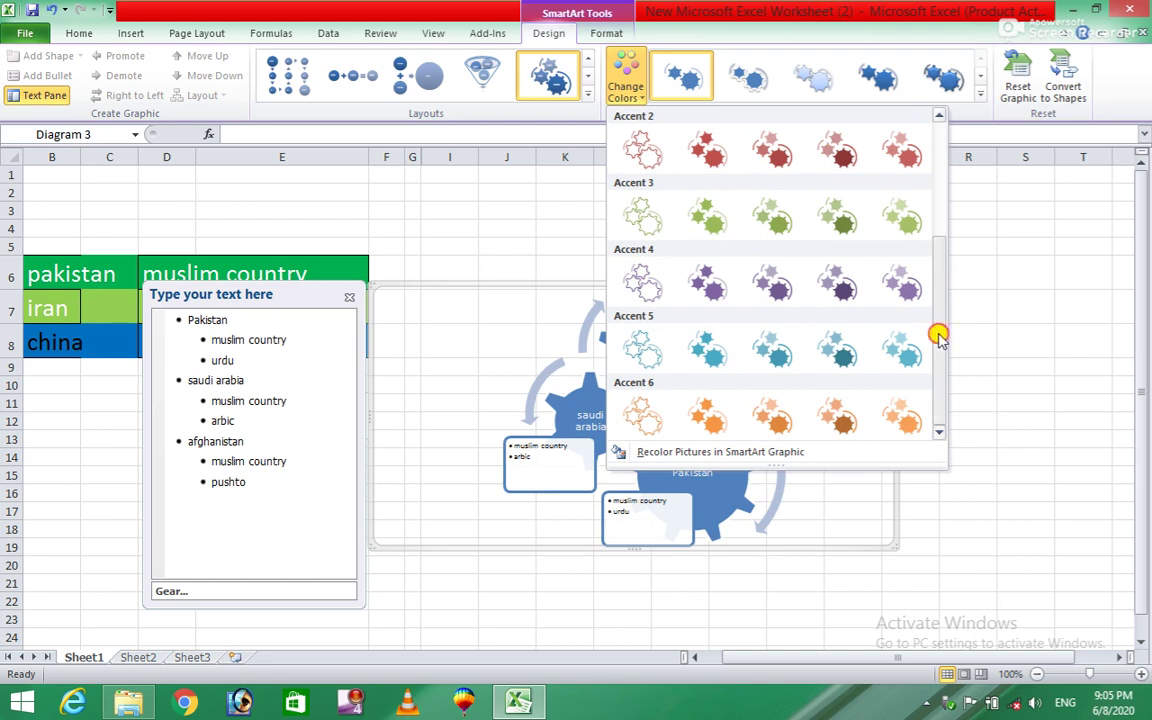
{"action": "left_click_drag", "start_coordinate": [938, 330], "coordinate": [939, 206]}
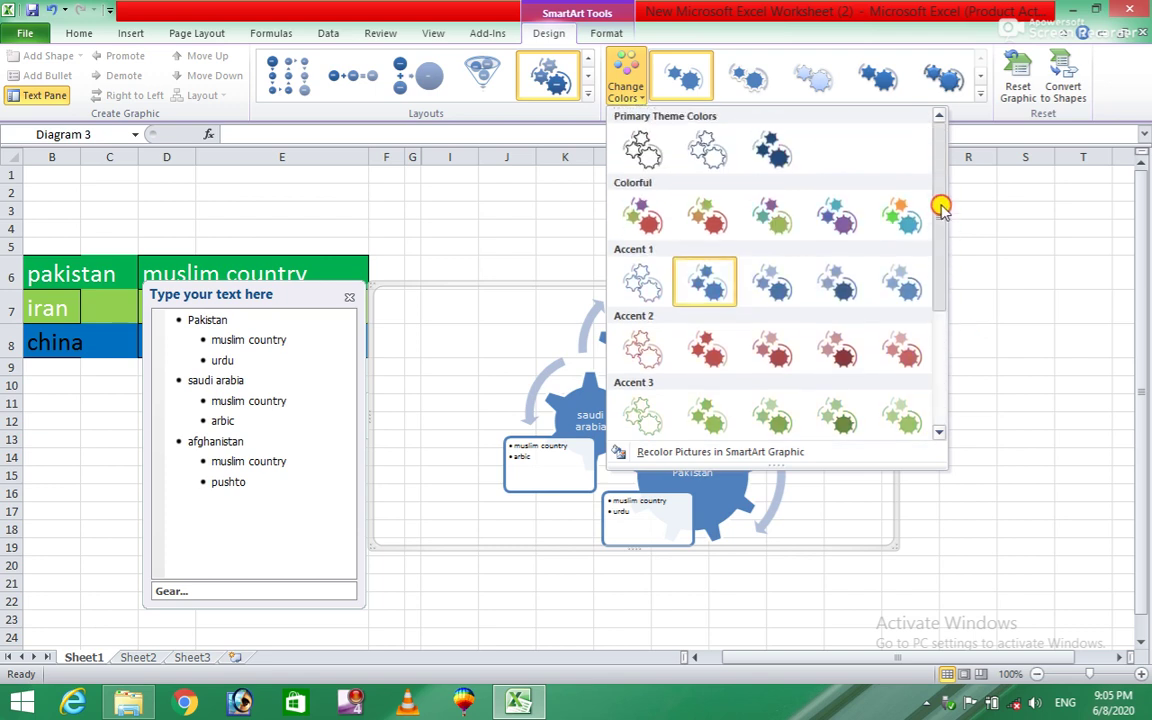
{"action": "left_click", "coordinate": [653, 150]}
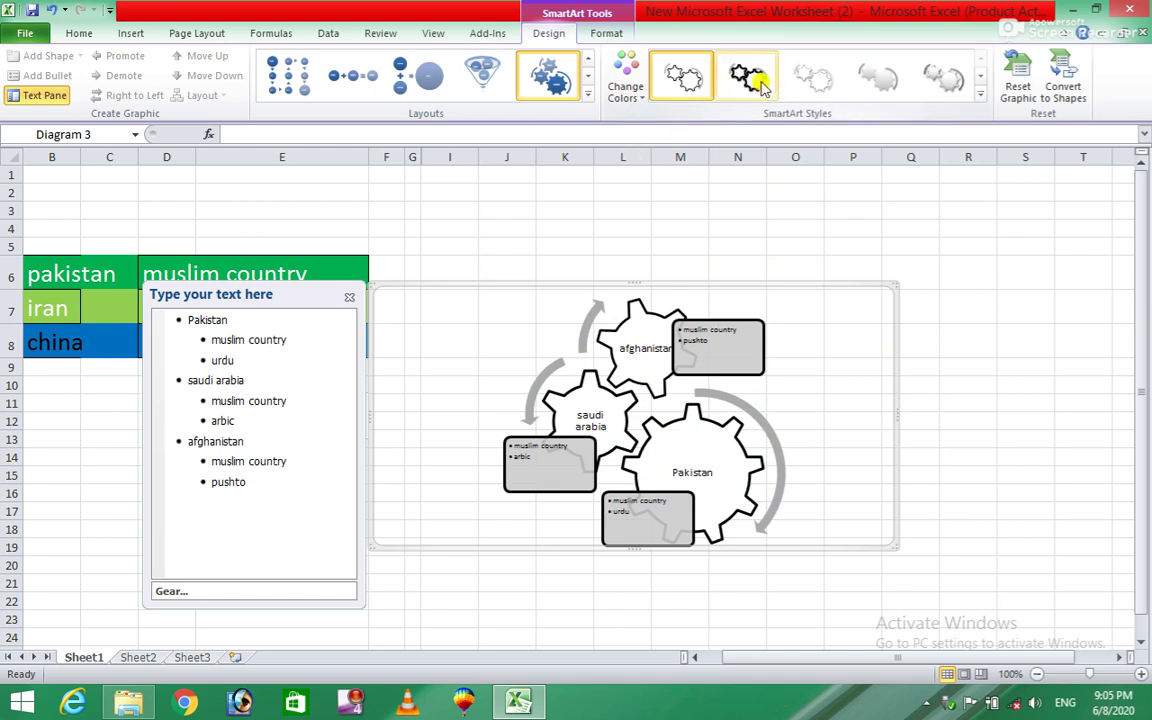
- Try a bold black gear style, then reset the graphic to default blue gears
{"action": "left_click", "coordinate": [680, 95]}
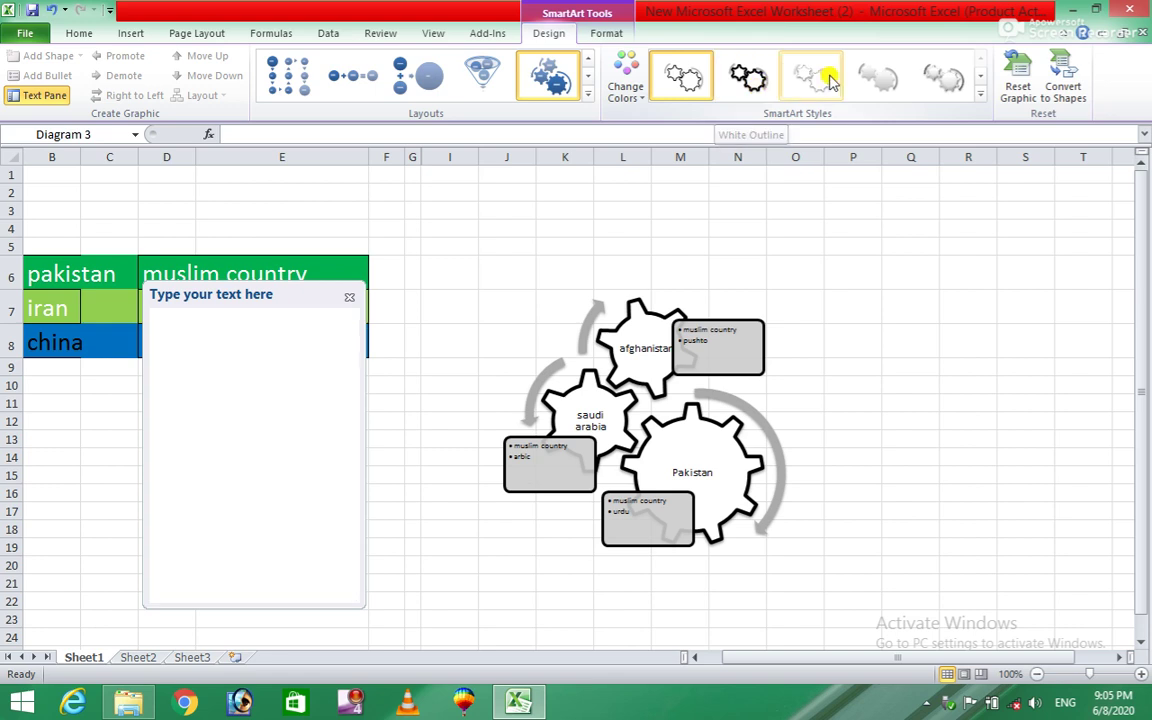
{"action": "left_click", "coordinate": [981, 100]}
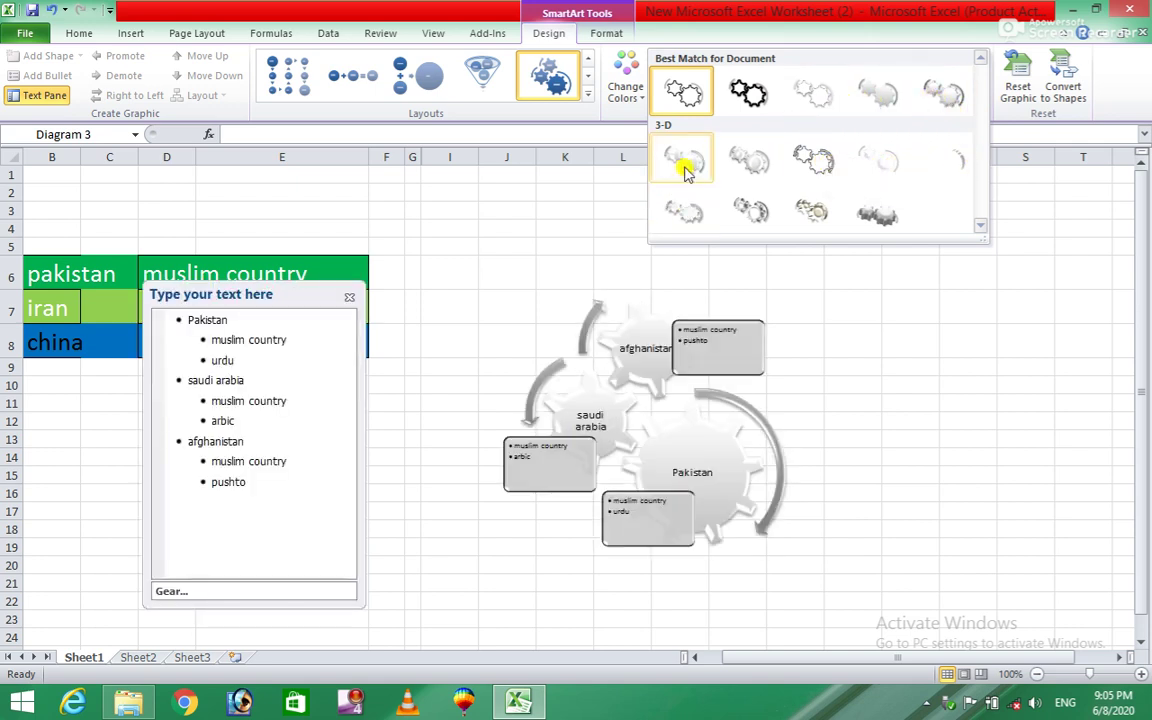
{"action": "left_click", "coordinate": [747, 92]}
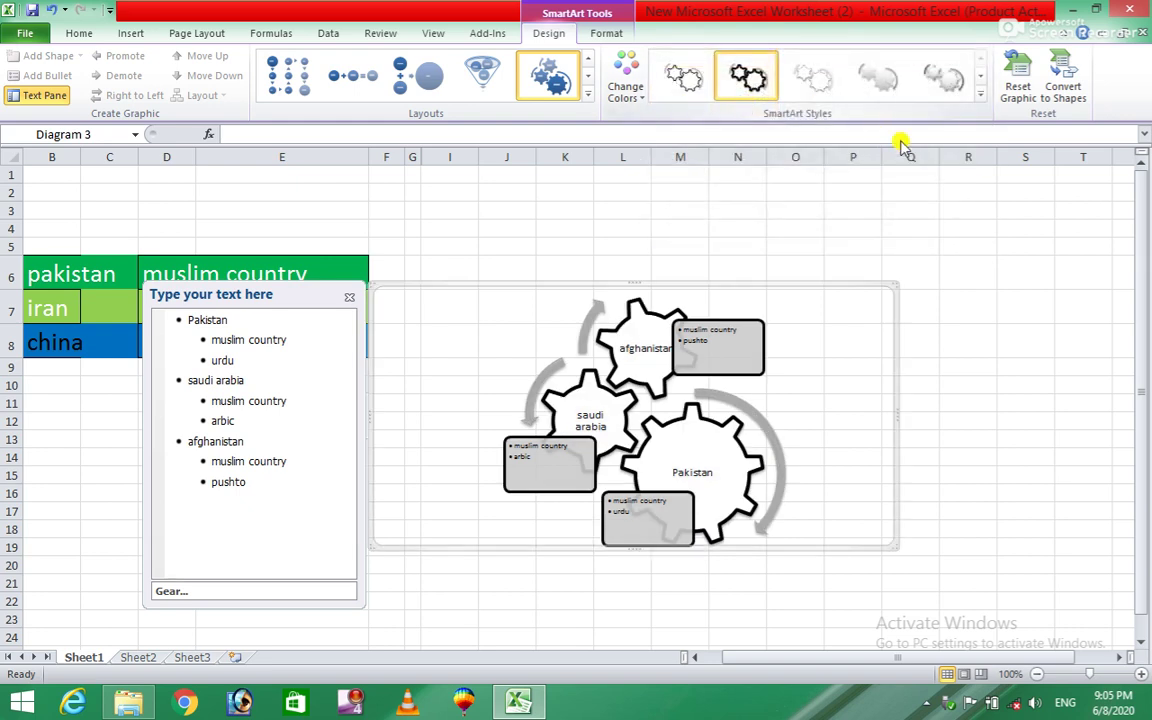
{"action": "left_click", "coordinate": [1020, 100]}
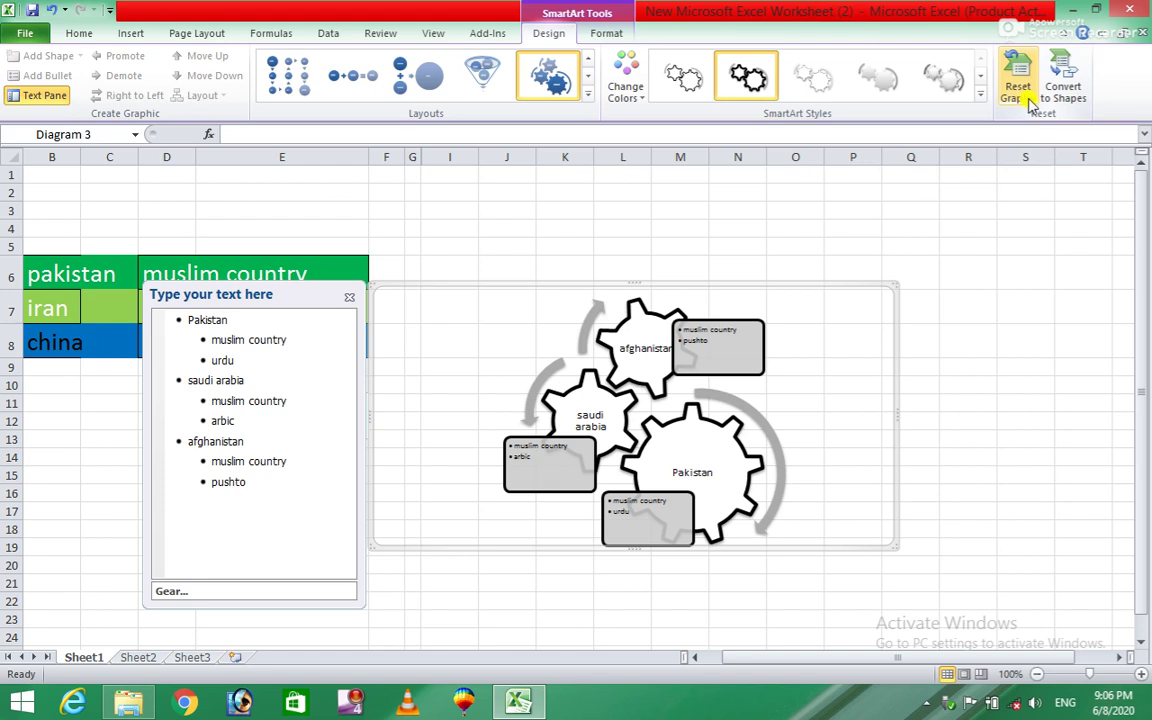
{"action": "left_click", "coordinate": [1030, 104]}
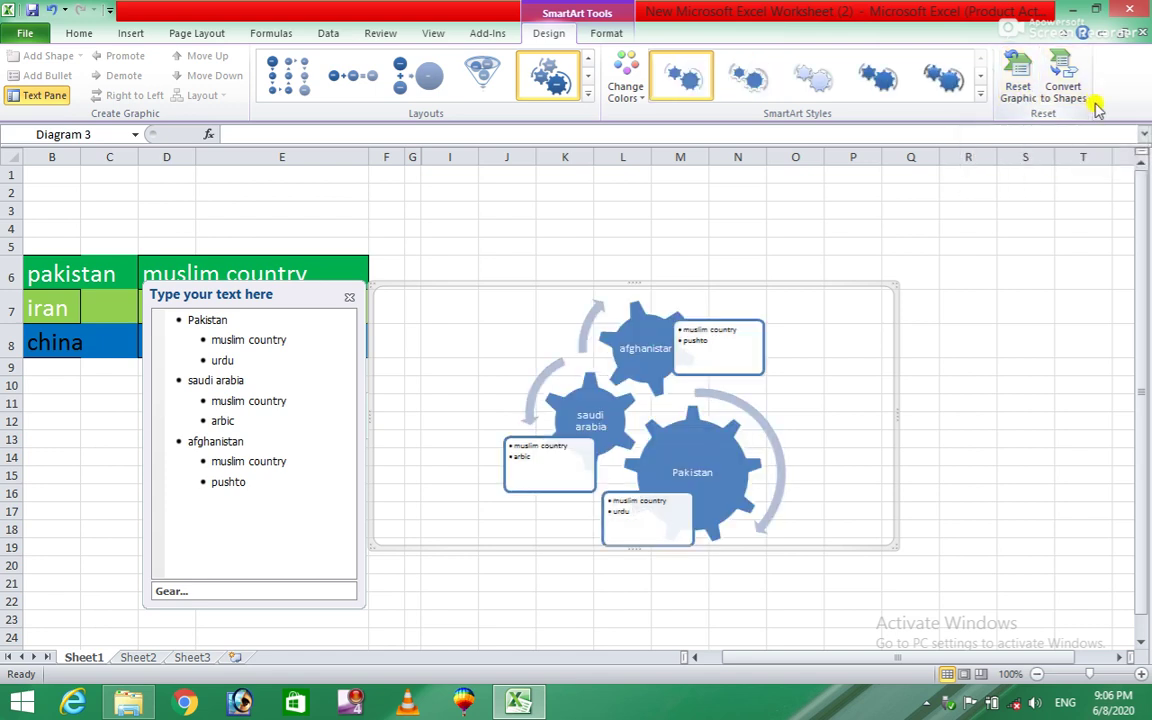
- Reselect the gear diagram so its text pane lists the three countries and bullets
{"action": "left_click", "coordinate": [1065, 90]}
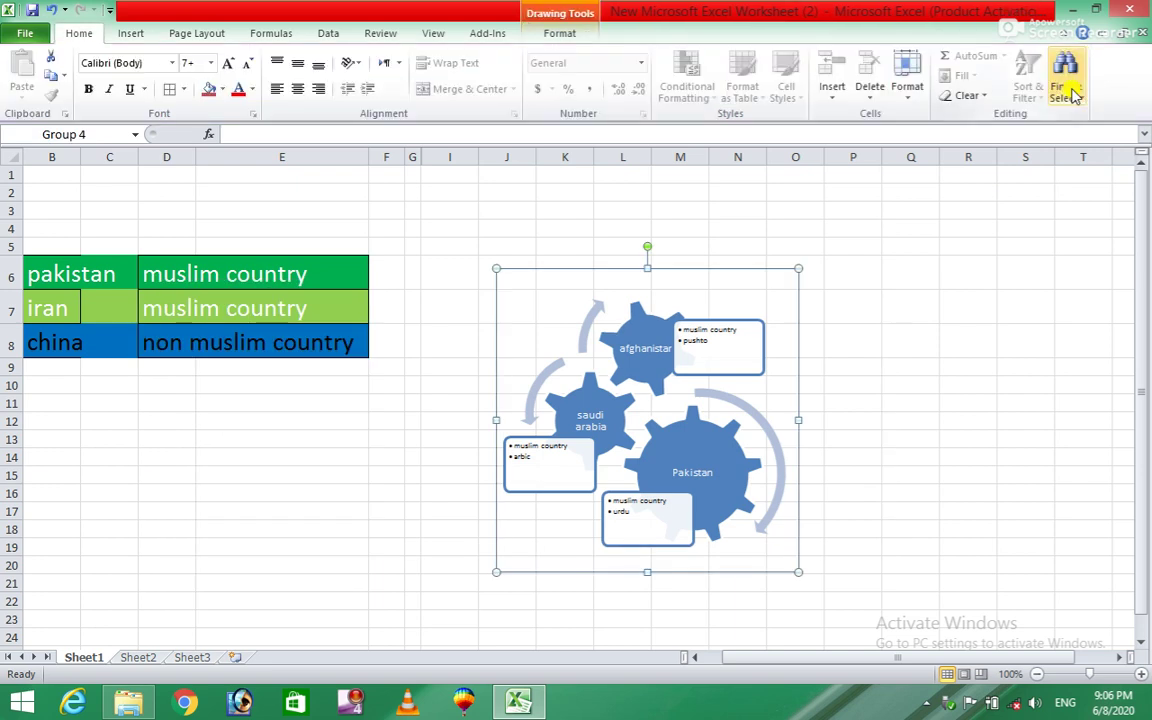
{"action": "left_click", "coordinate": [1072, 93]}
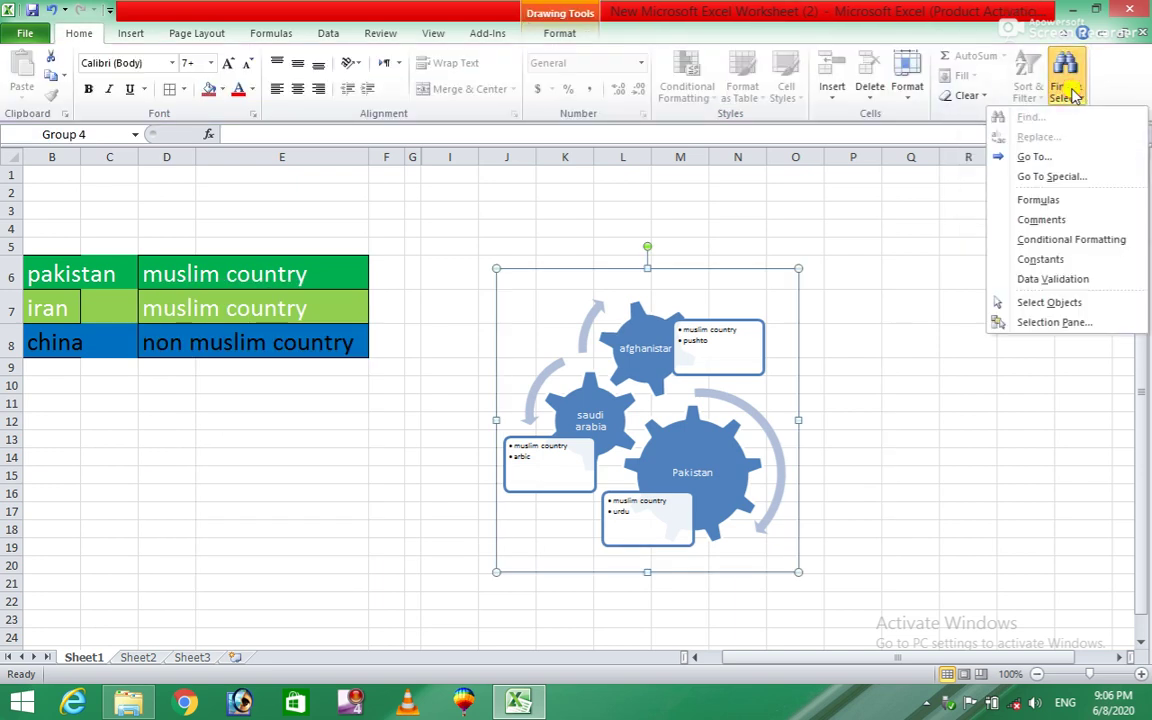
{"action": "left_click", "coordinate": [1072, 93]}
{"action": "left_click", "coordinate": [1070, 92]}
{"action": "left_click", "coordinate": [560, 33]}
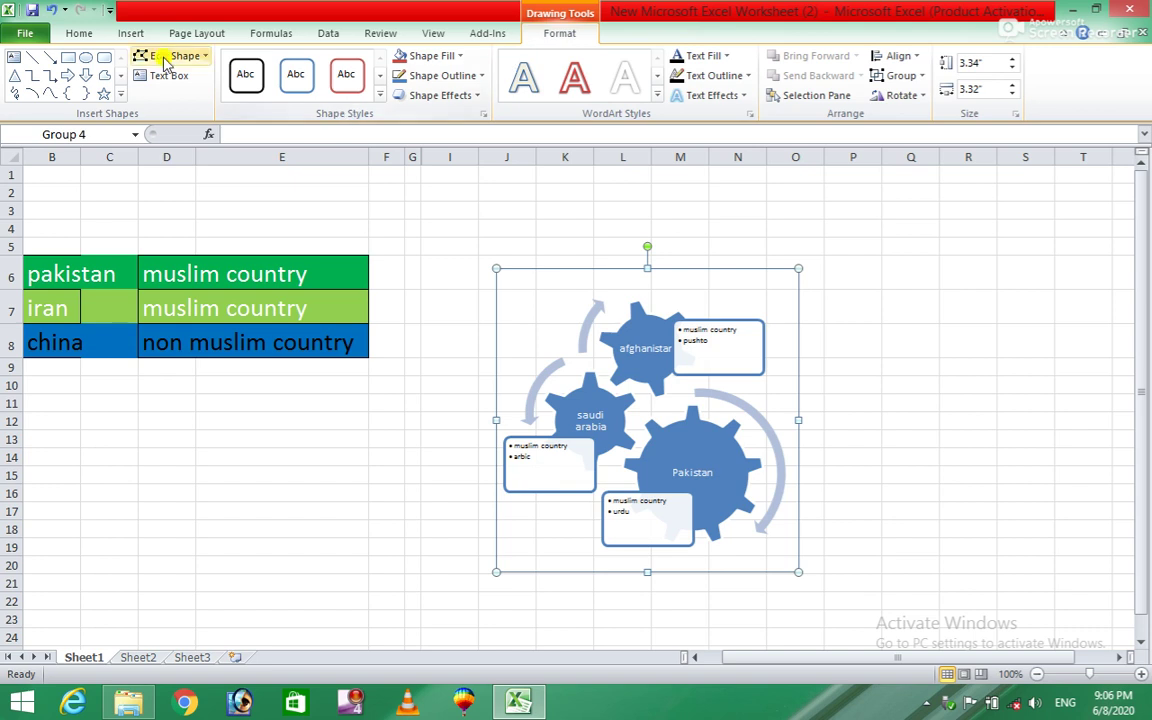
{"action": "left_click", "coordinate": [575, 285]}
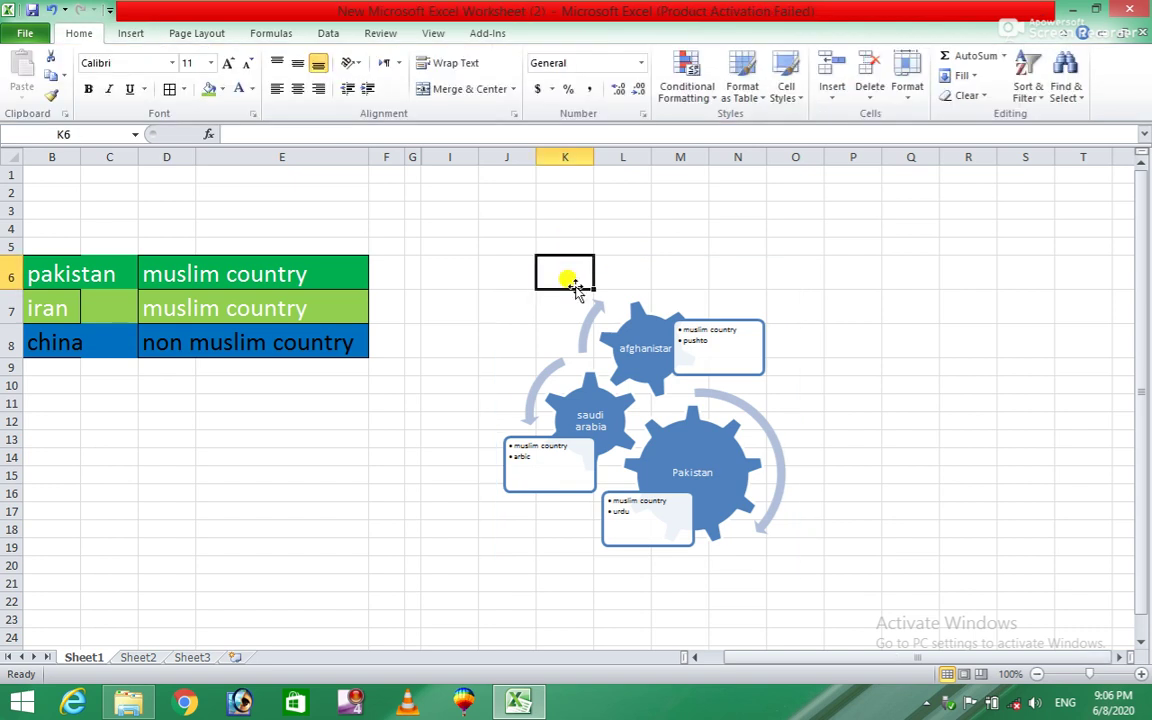
{"action": "left_click", "coordinate": [609, 430]}
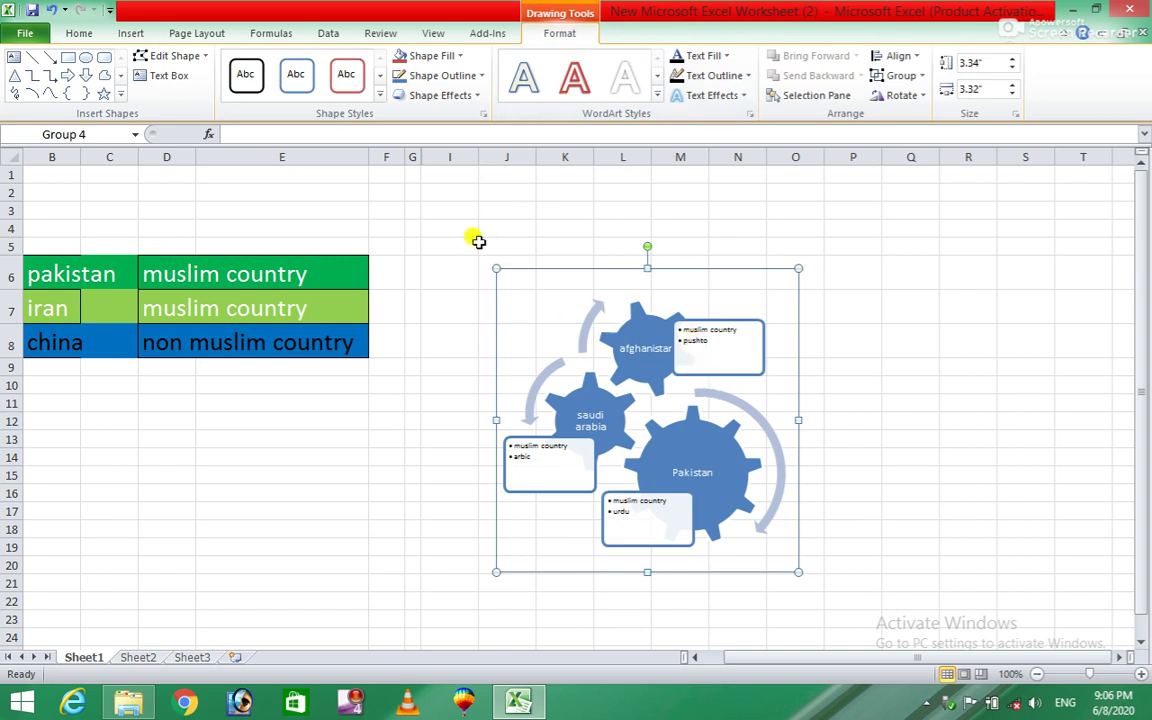
{"action": "left_click", "coordinate": [783, 316]}
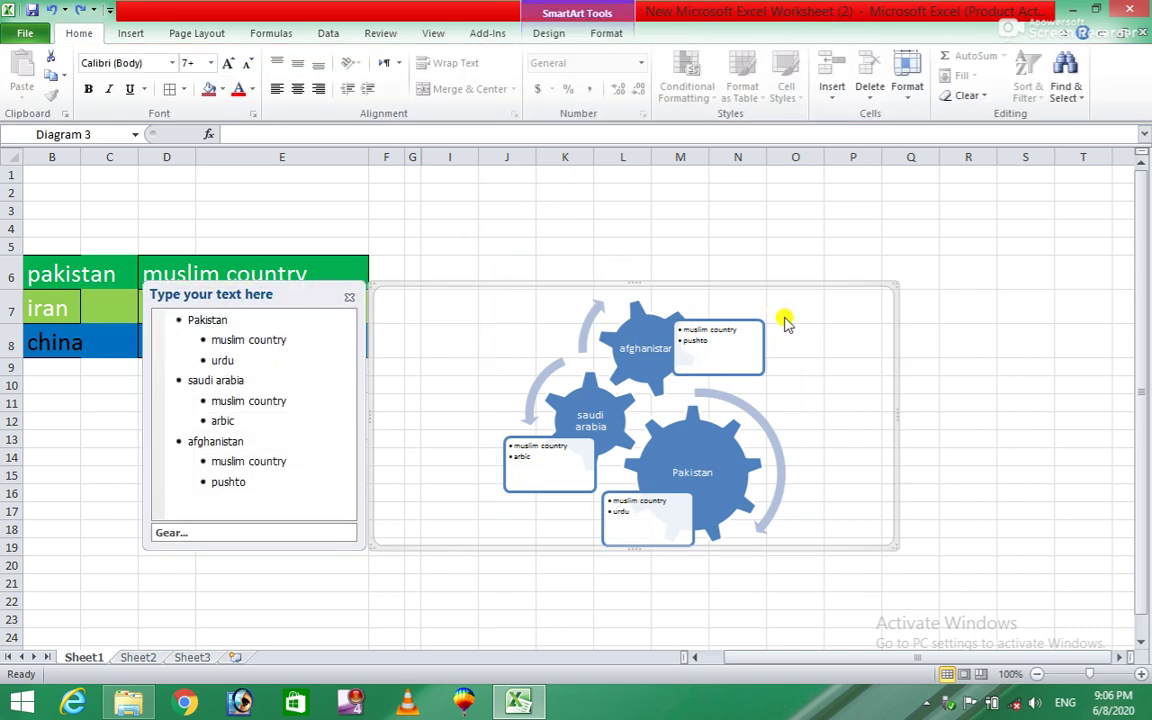
- Give the gear diagram the glossy 3-D blue SmartArt style and close its text pane
{"action": "left_click", "coordinate": [553, 35]}
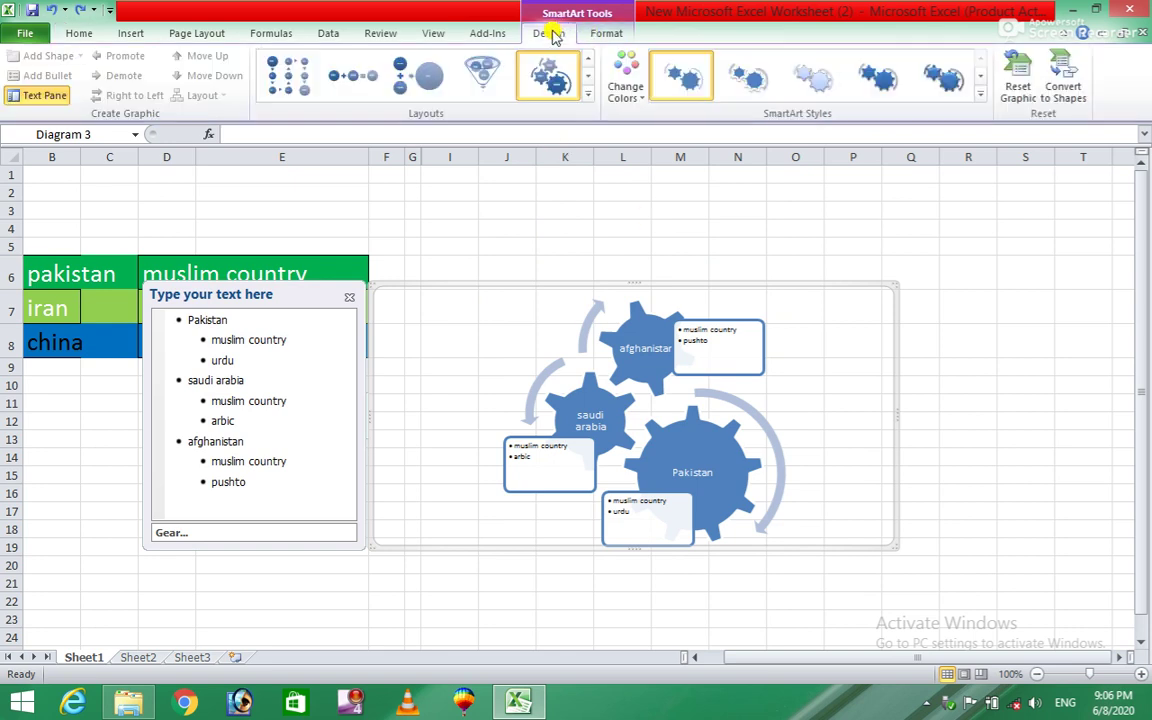
{"action": "left_click", "coordinate": [604, 33]}
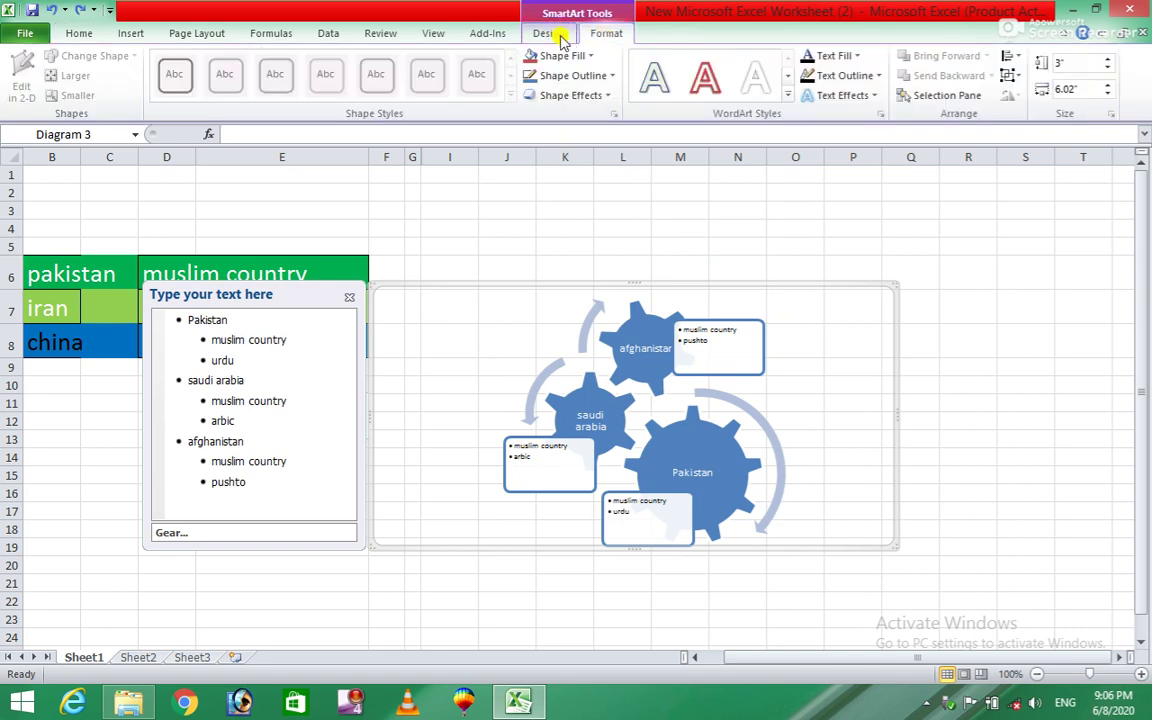
{"action": "left_click", "coordinate": [562, 38]}
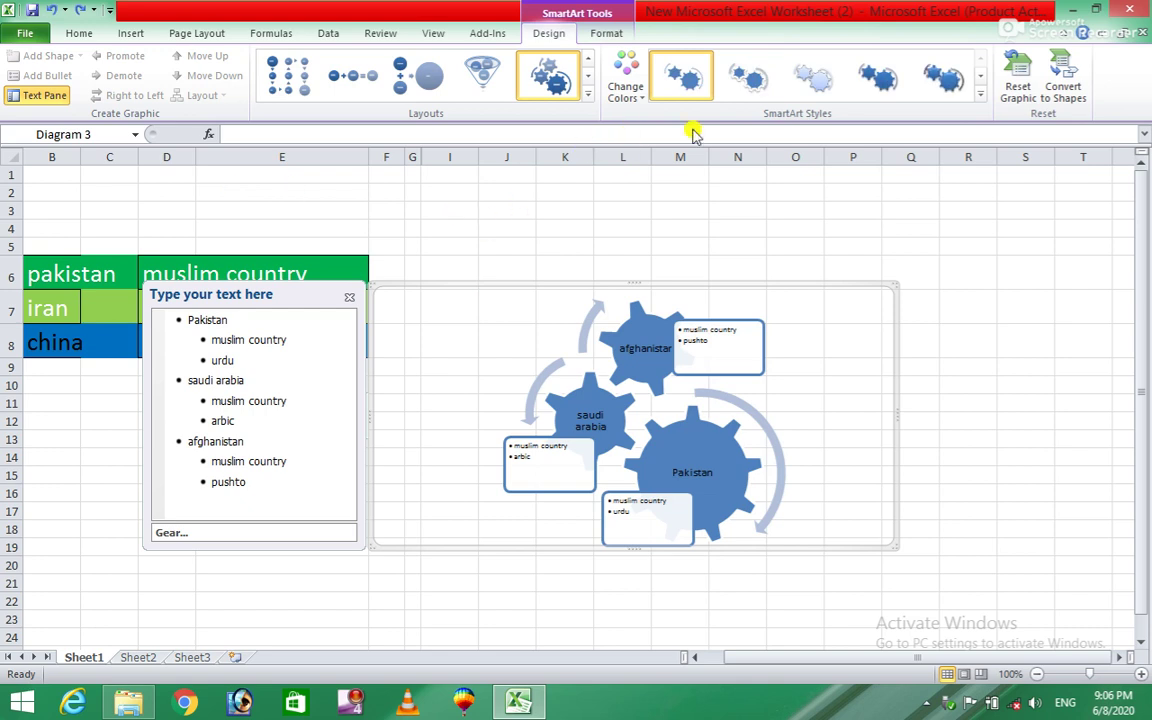
{"action": "left_click", "coordinate": [746, 78]}
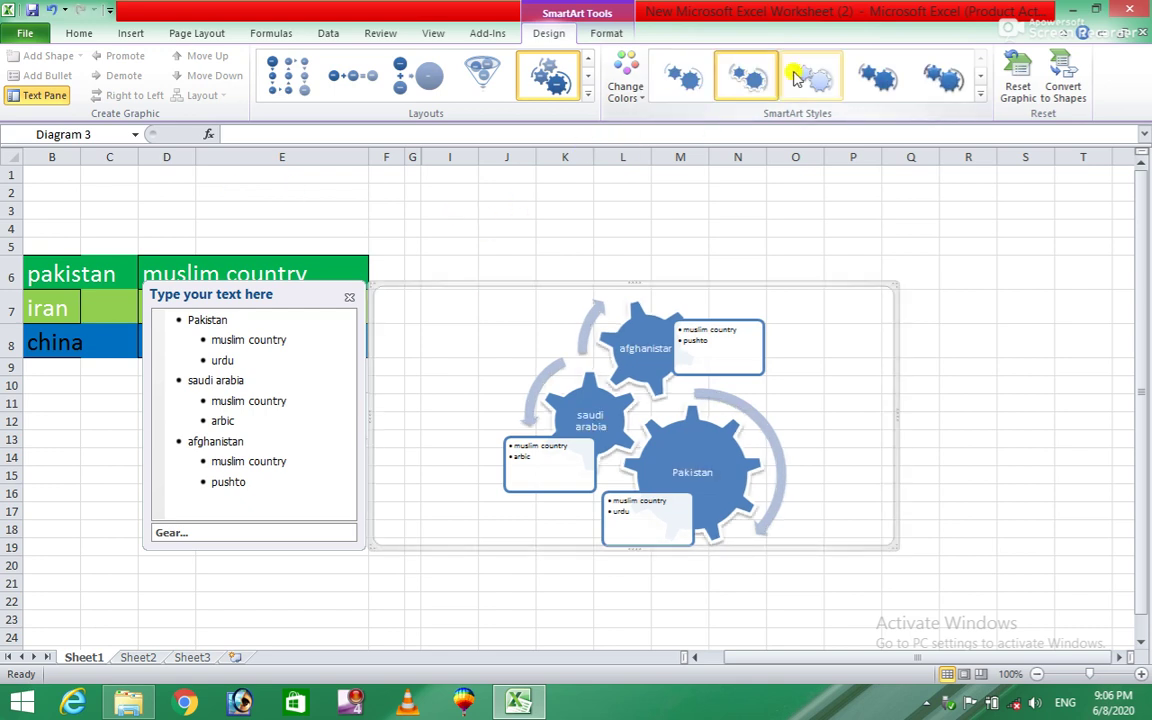
{"action": "left_click", "coordinate": [938, 80]}
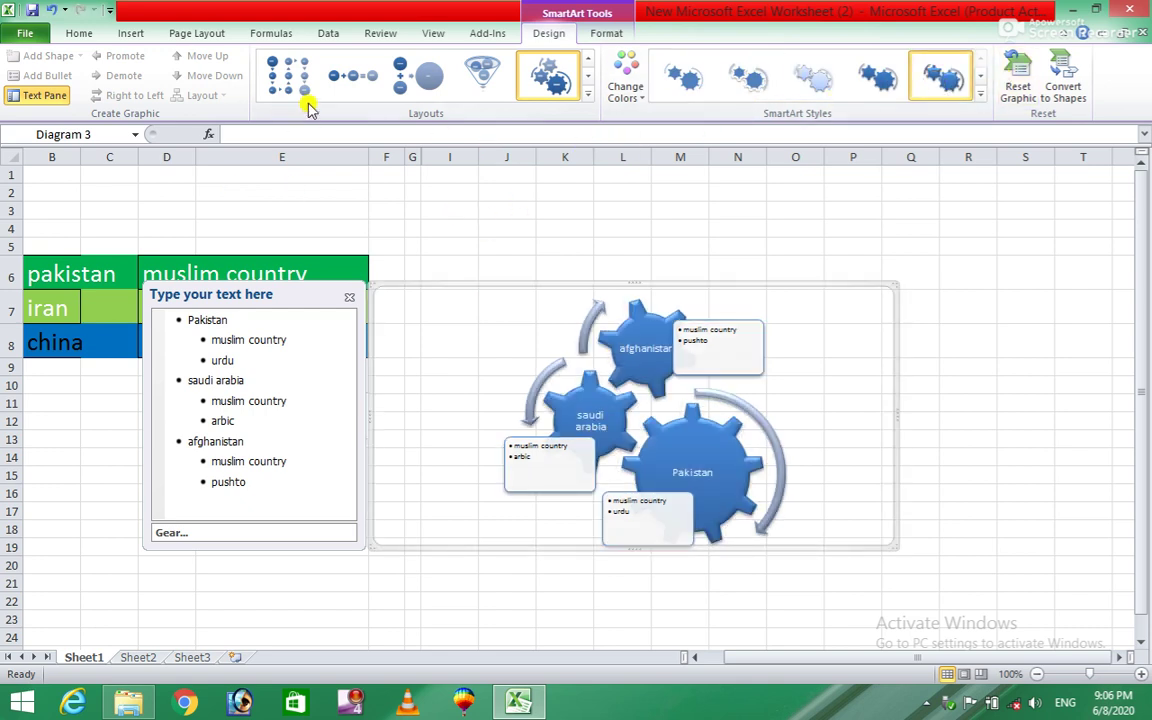
{"action": "left_click", "coordinate": [50, 104]}
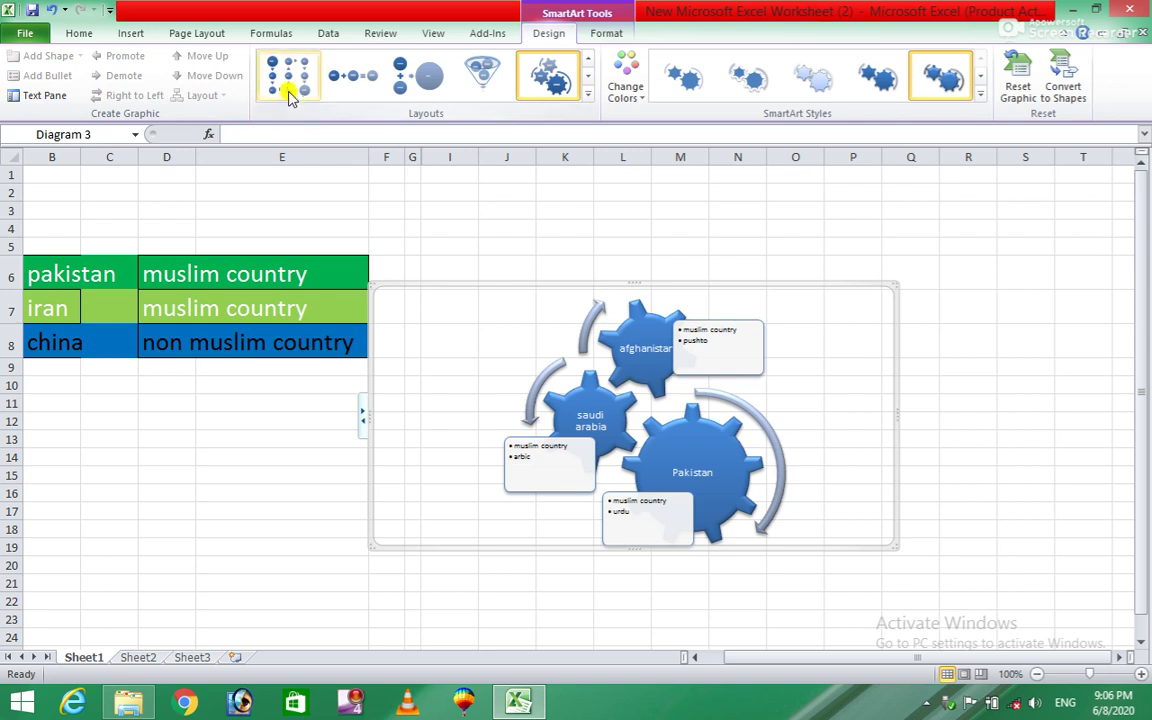
- Try circle process, equation and funnel layouts on the diagram, then restore the gear layout
{"action": "left_click", "coordinate": [289, 92]}
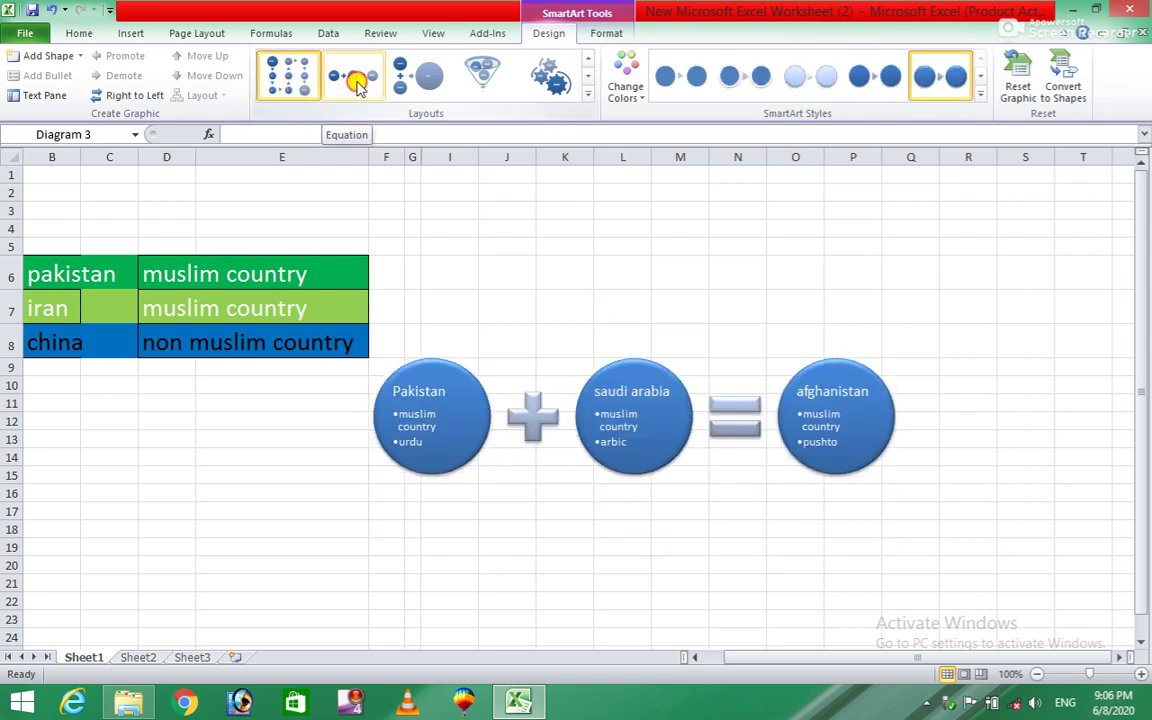
{"action": "left_click", "coordinate": [420, 90]}
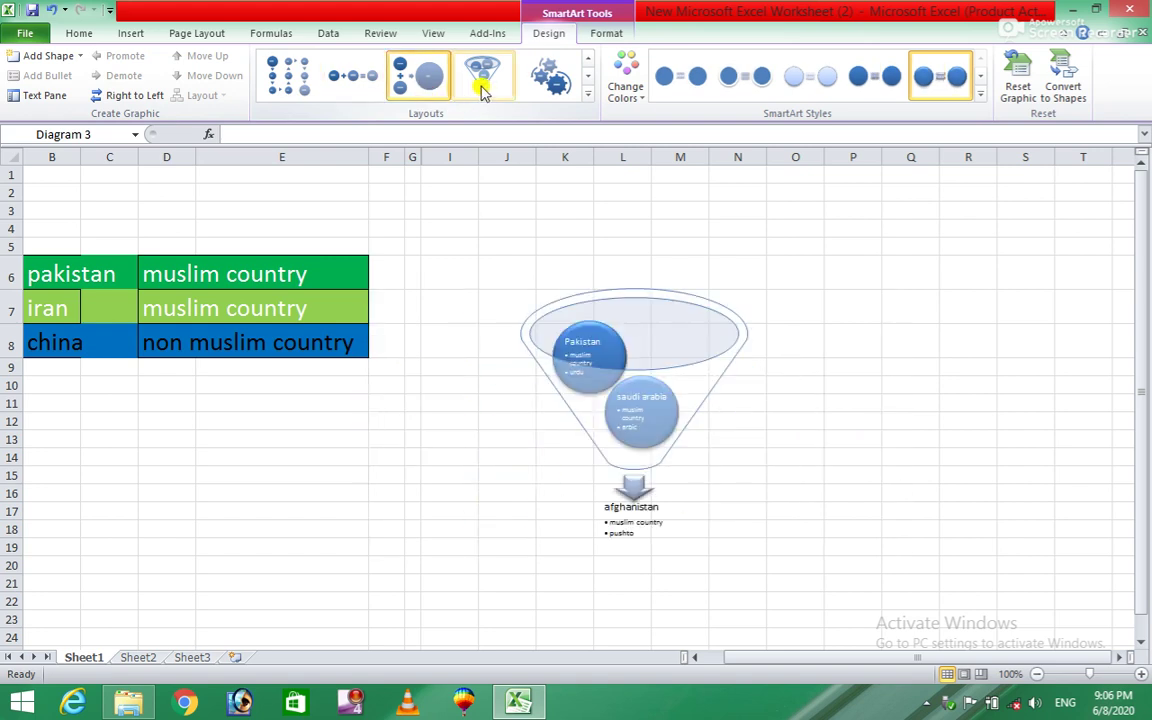
{"action": "left_click", "coordinate": [484, 90]}
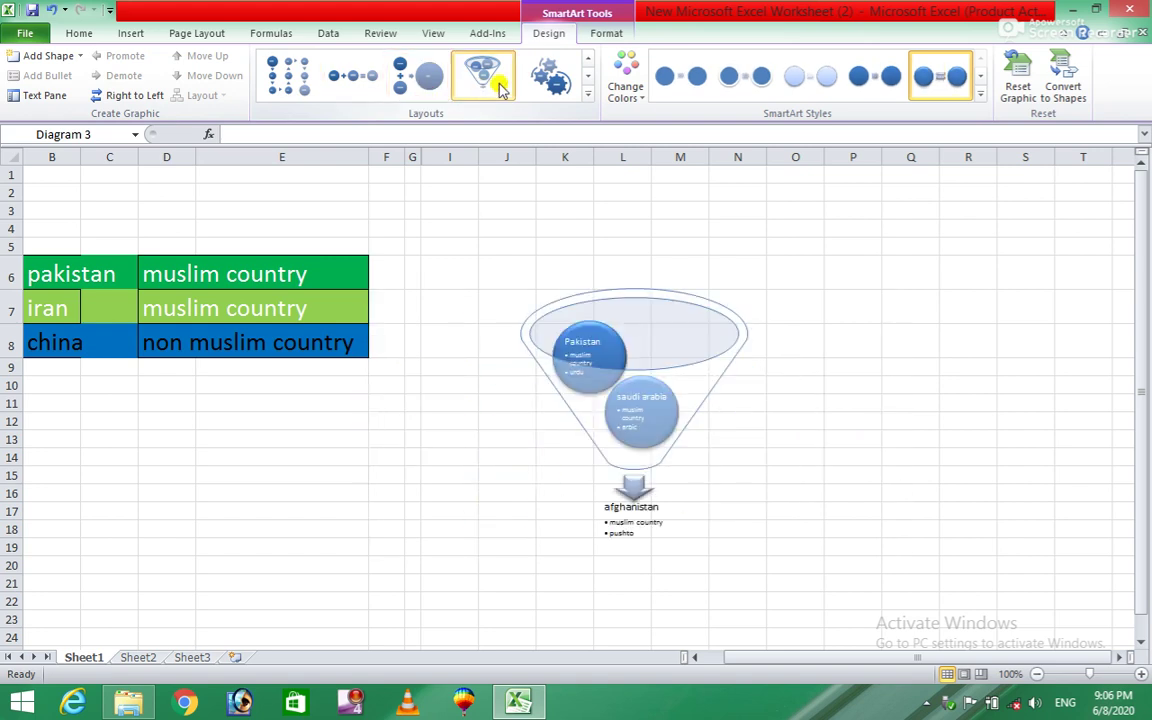
{"action": "left_click", "coordinate": [552, 80]}
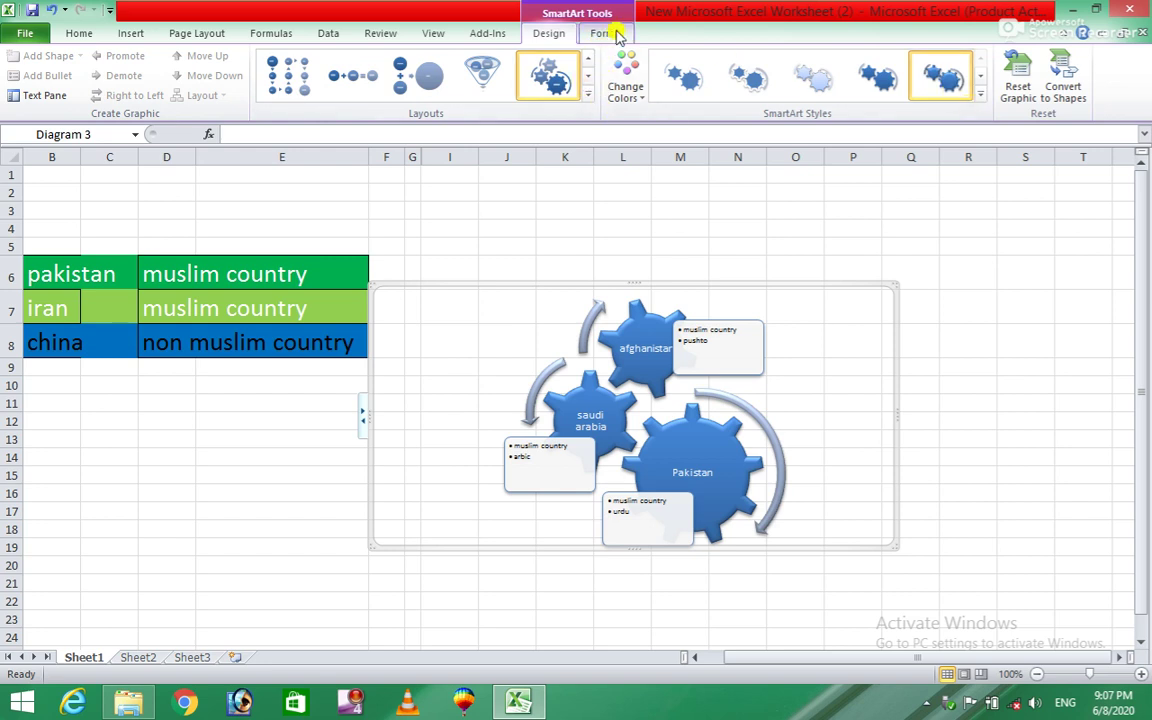
- Review the SmartArt Format options, then bring up the Insert ribbon commands
{"action": "left_click", "coordinate": [612, 33]}
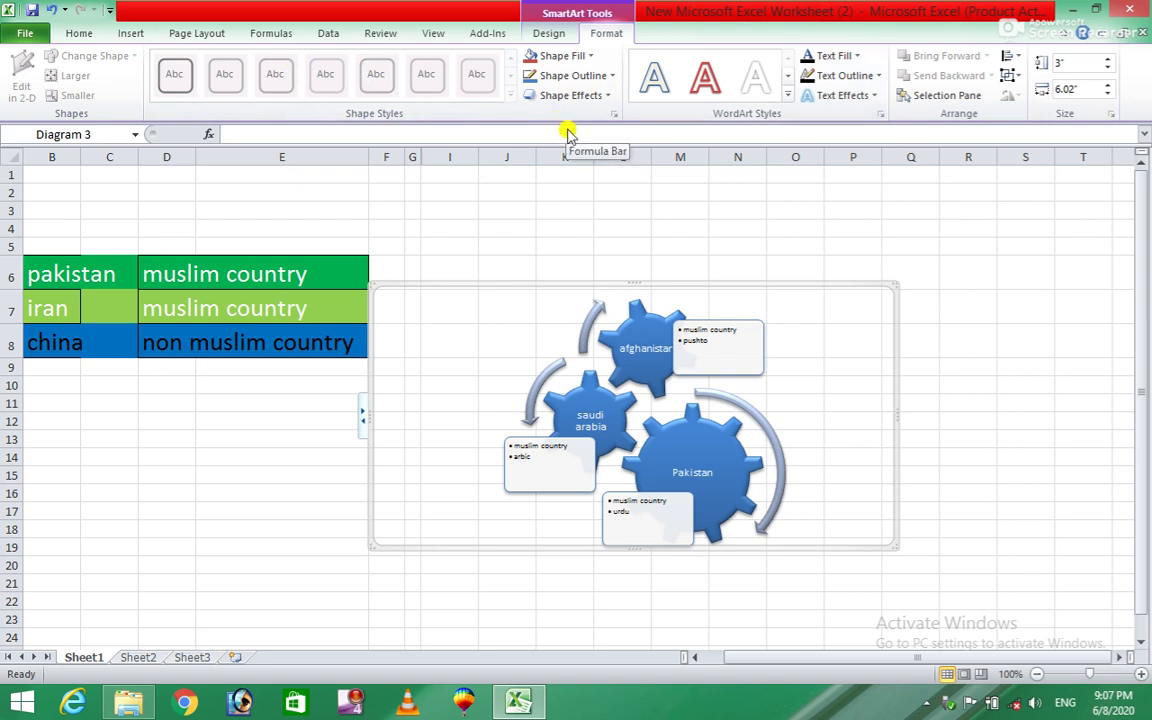
{"action": "left_click", "coordinate": [550, 34]}
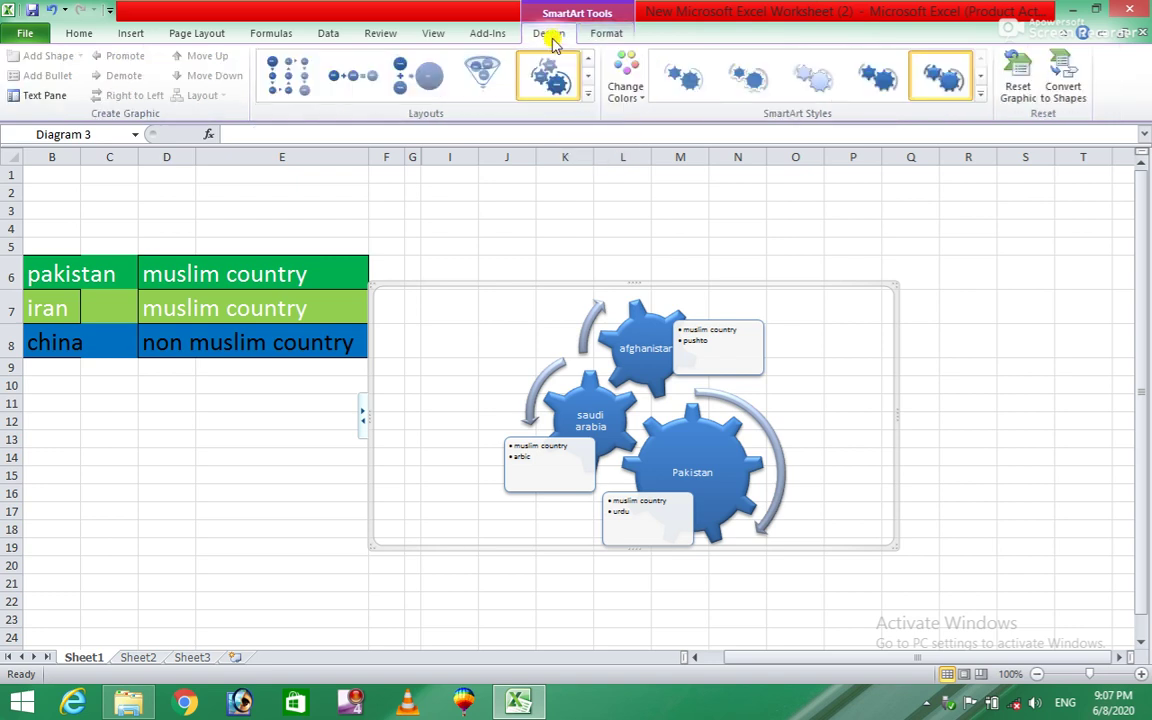
{"action": "left_click", "coordinate": [125, 34]}
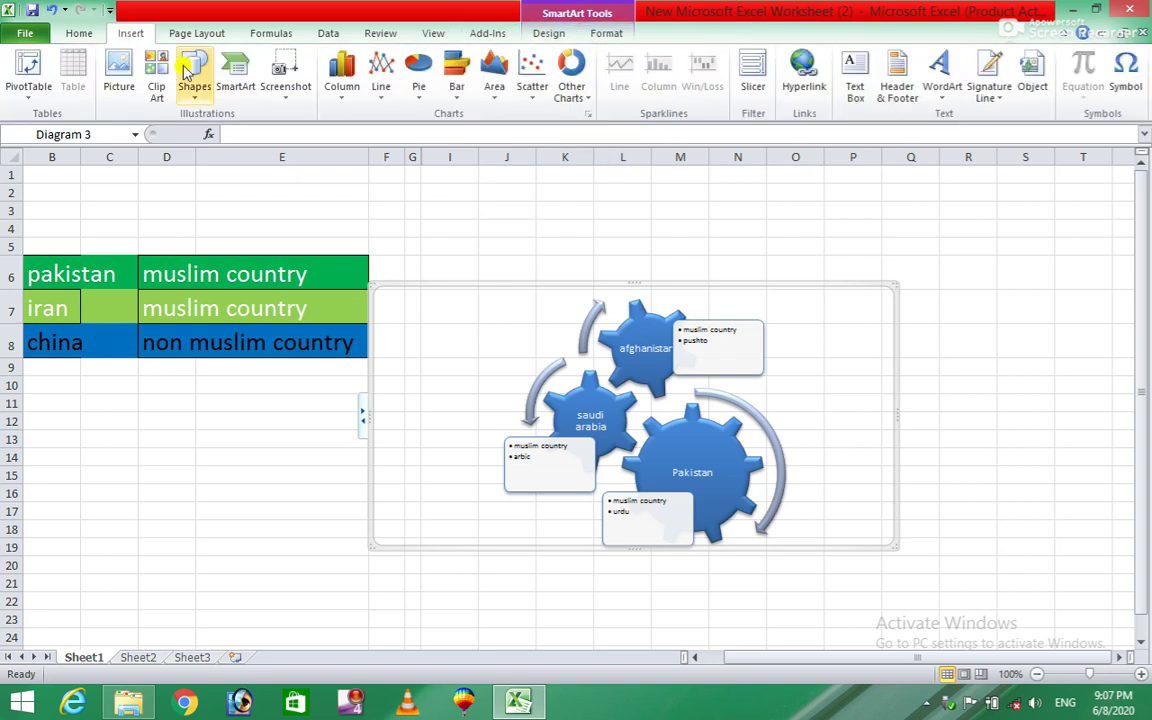
{"action": "left_click", "coordinate": [226, 95]}
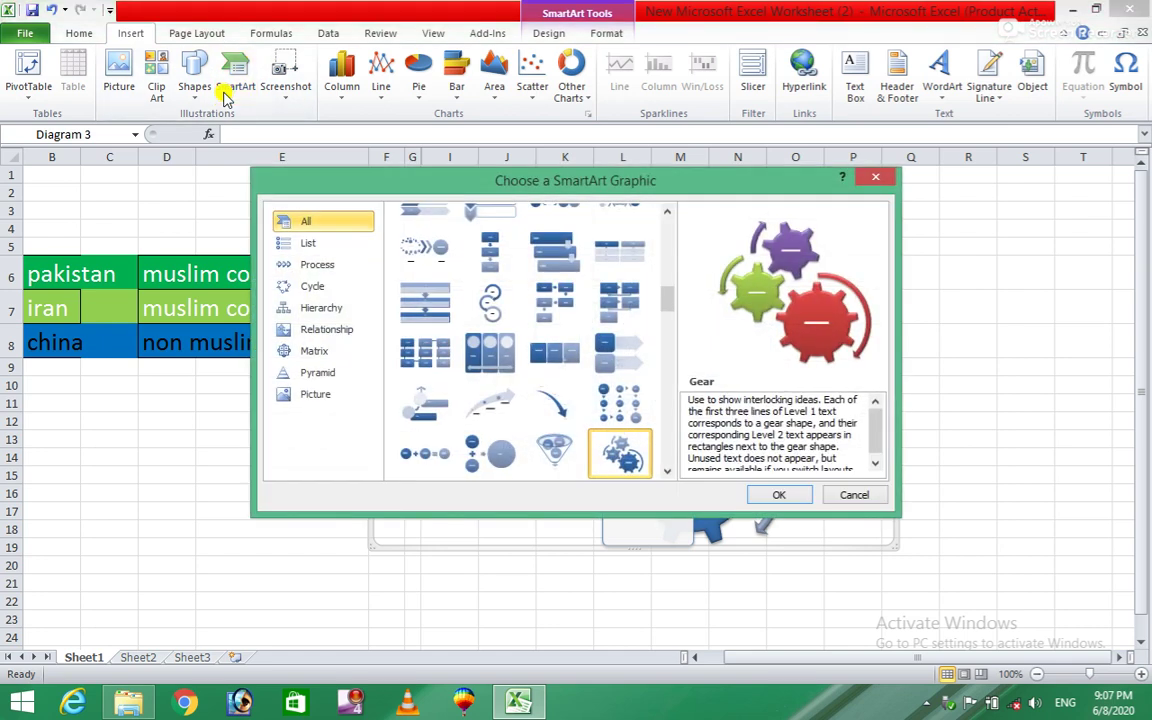
{"action": "left_click", "coordinate": [310, 246]}
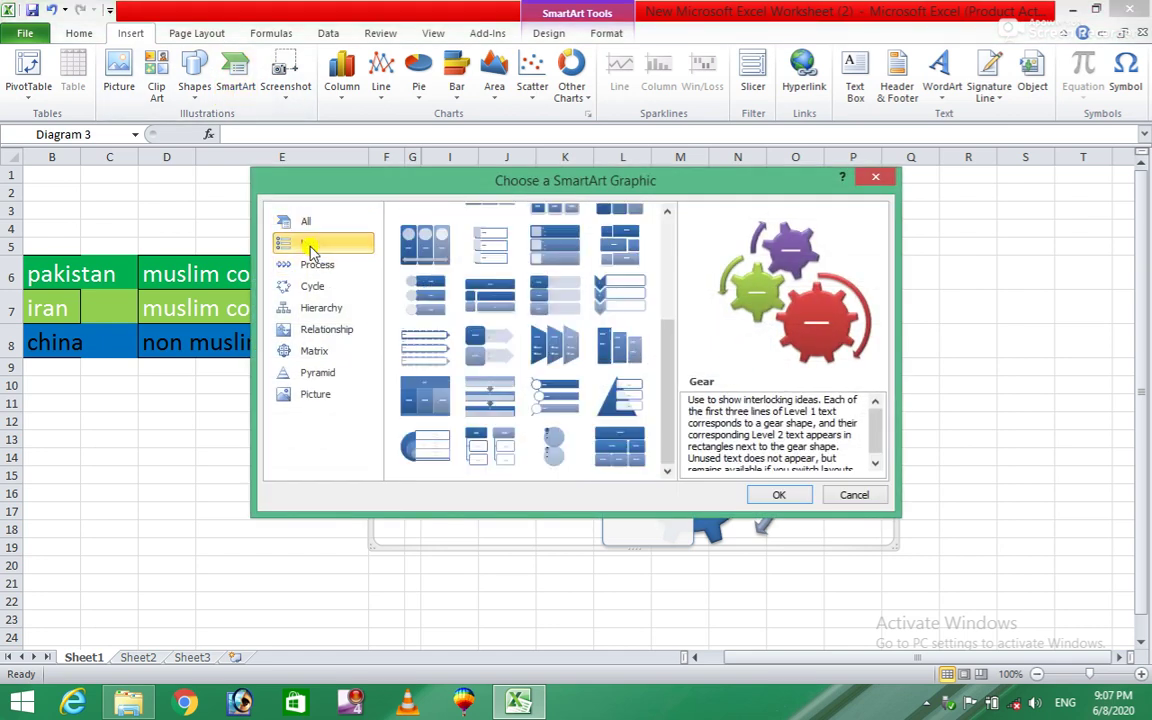
{"action": "left_click", "coordinate": [322, 263]}
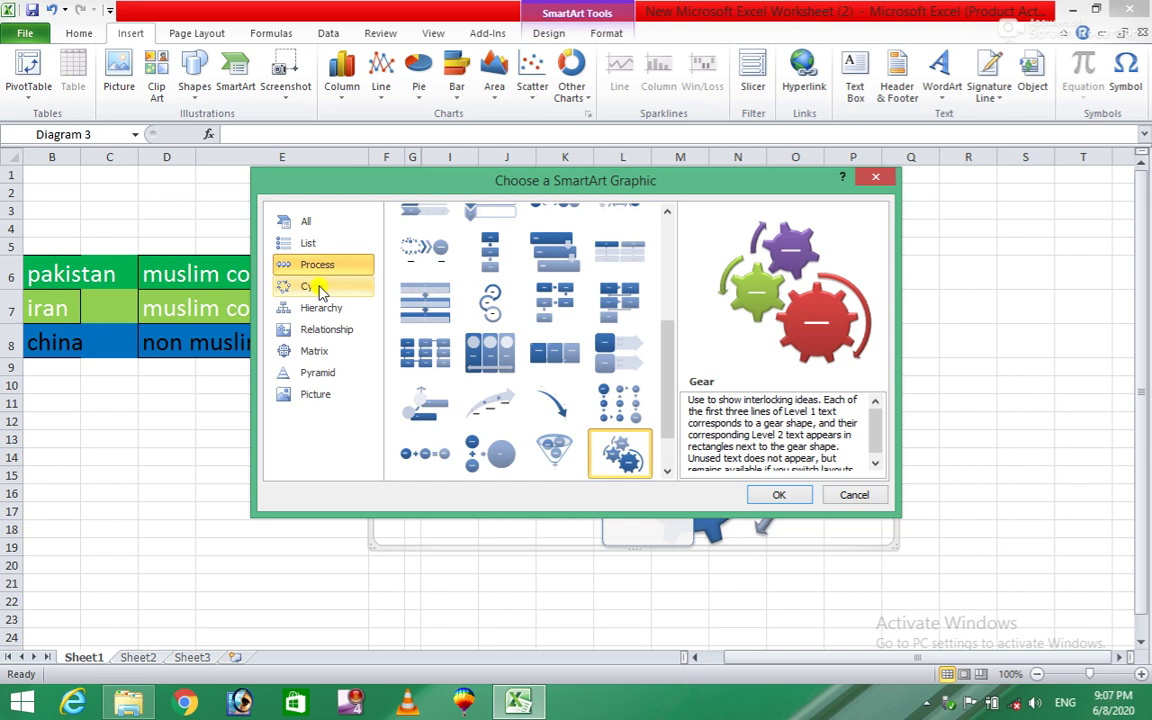
{"action": "left_click", "coordinate": [316, 287]}
{"action": "left_click", "coordinate": [322, 307]}
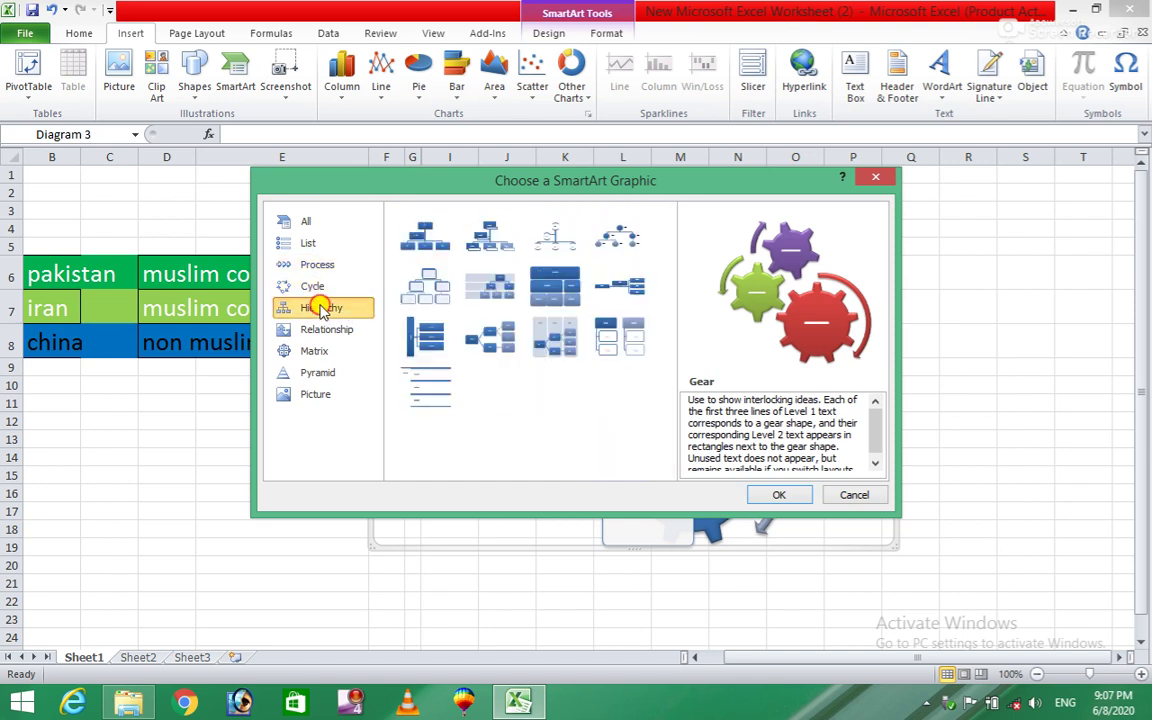
{"action": "left_click", "coordinate": [340, 329]}
{"action": "left_click", "coordinate": [338, 350]}
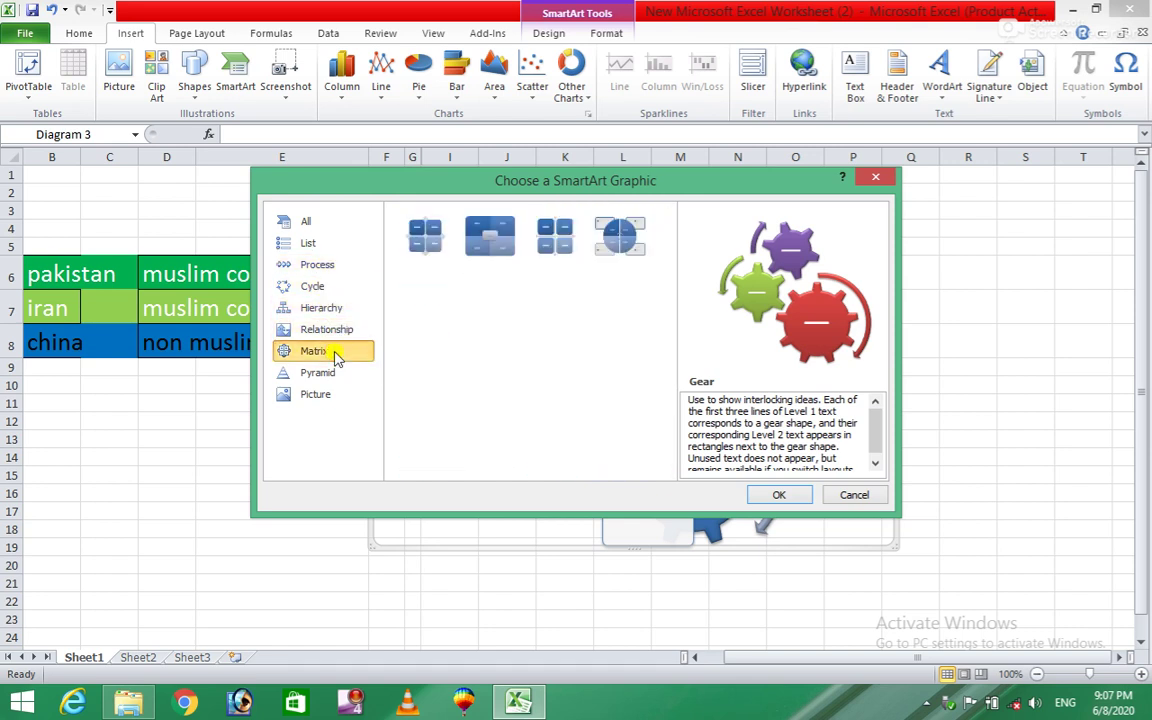
{"action": "left_click", "coordinate": [336, 376]}
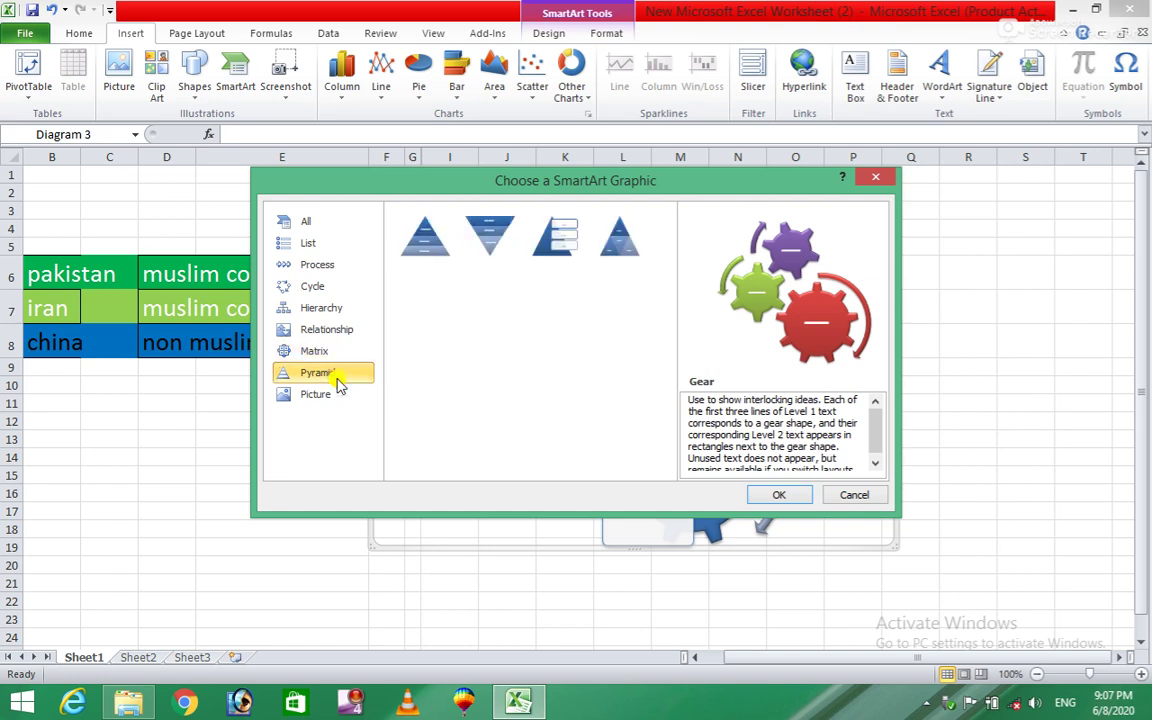
{"action": "left_click", "coordinate": [332, 399]}
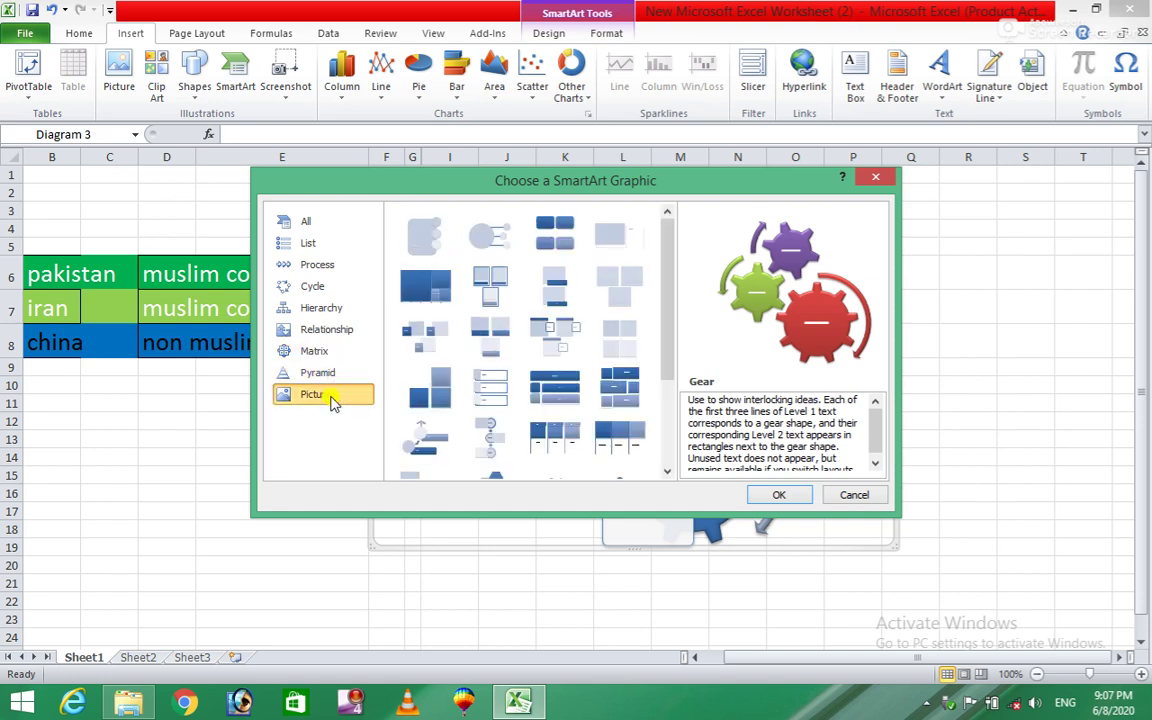
{"action": "left_click", "coordinate": [852, 495]}
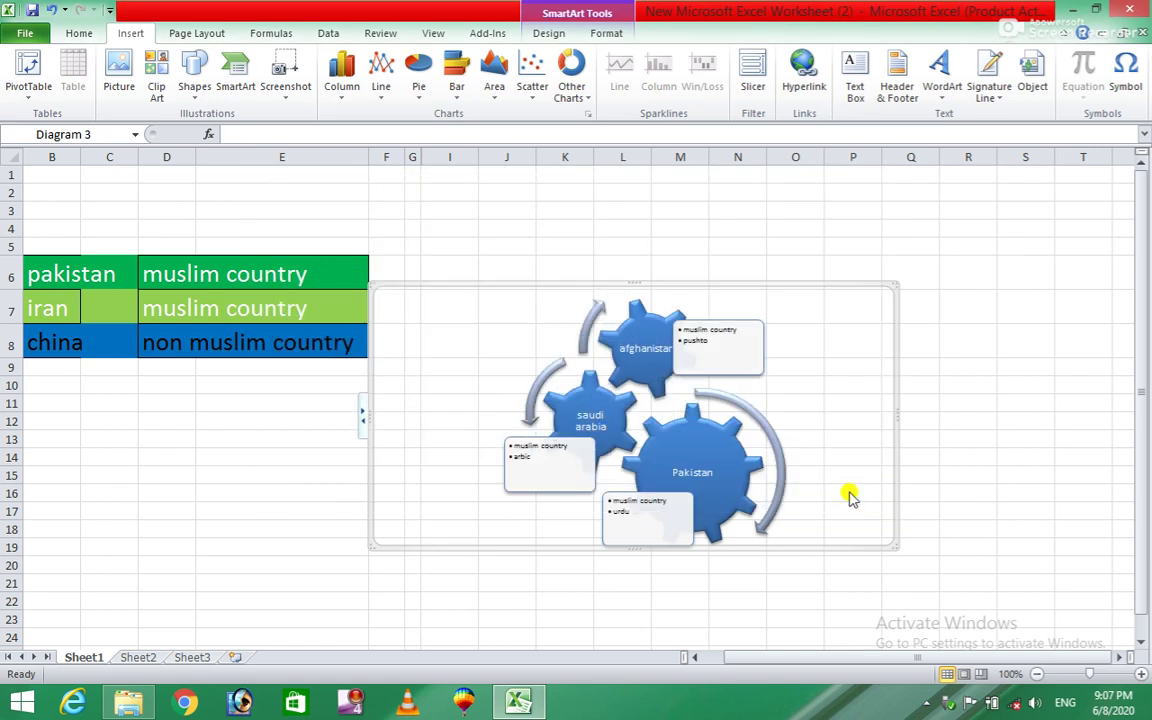